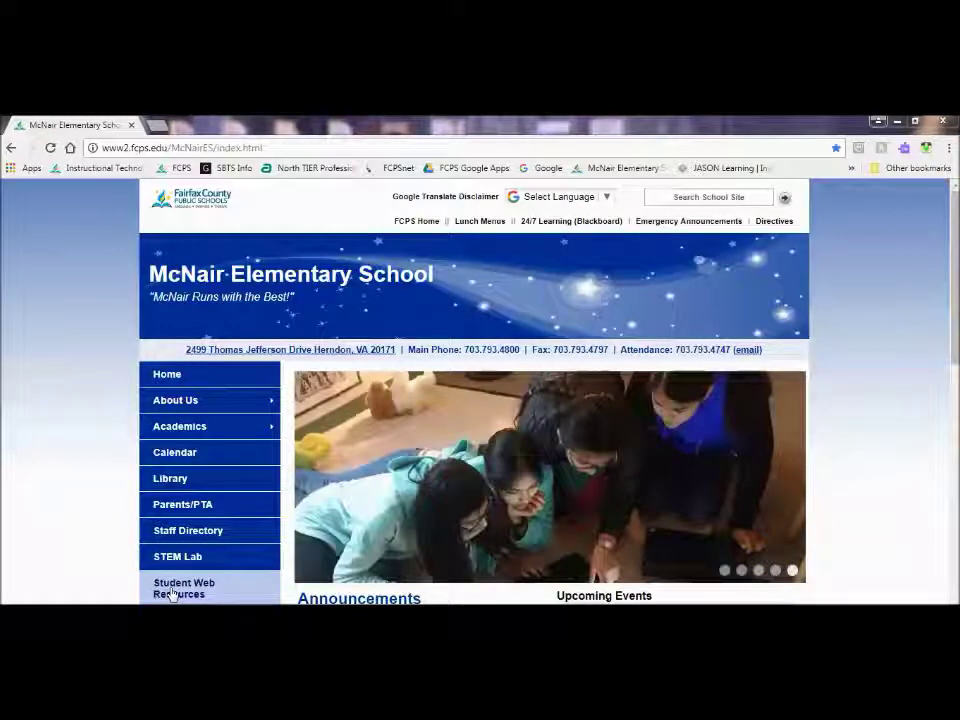
Open McNair Elementary's Student Web Resources page and scroll down to the Wixie link
left_click(174, 593)
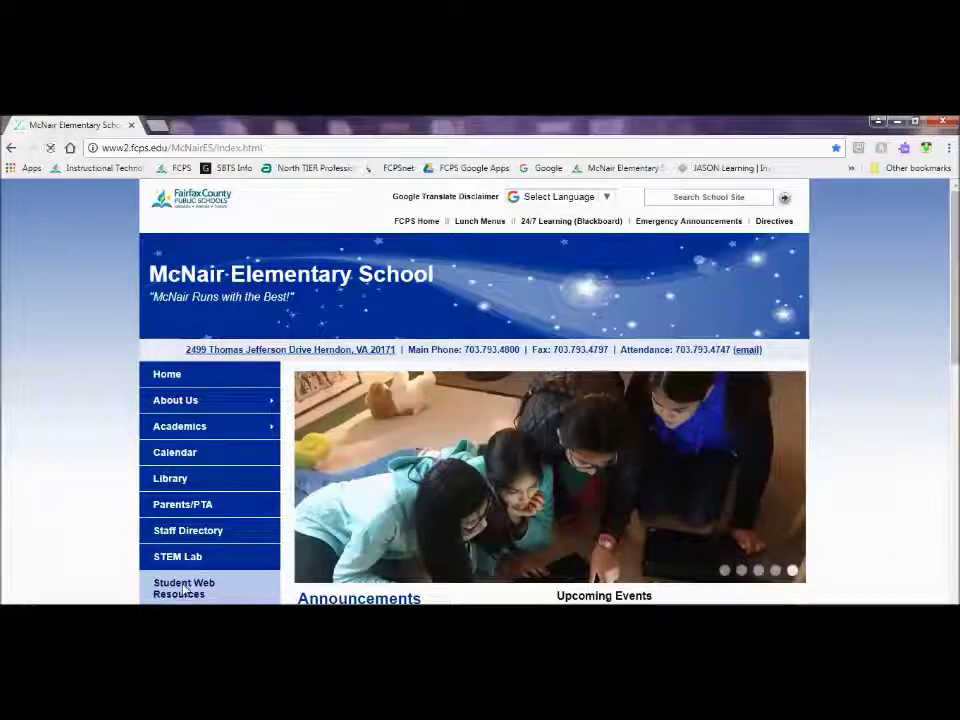
scroll(577, 405, "down", 10)
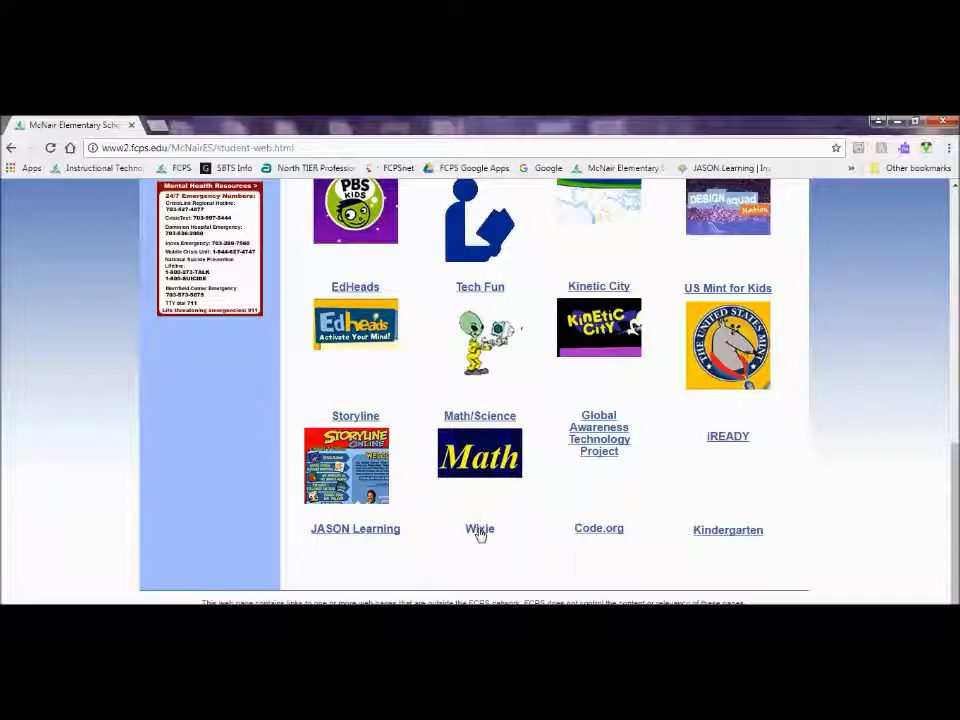
Follow the Wixie link and log in to Clever with the district username and password
left_click(479, 530)
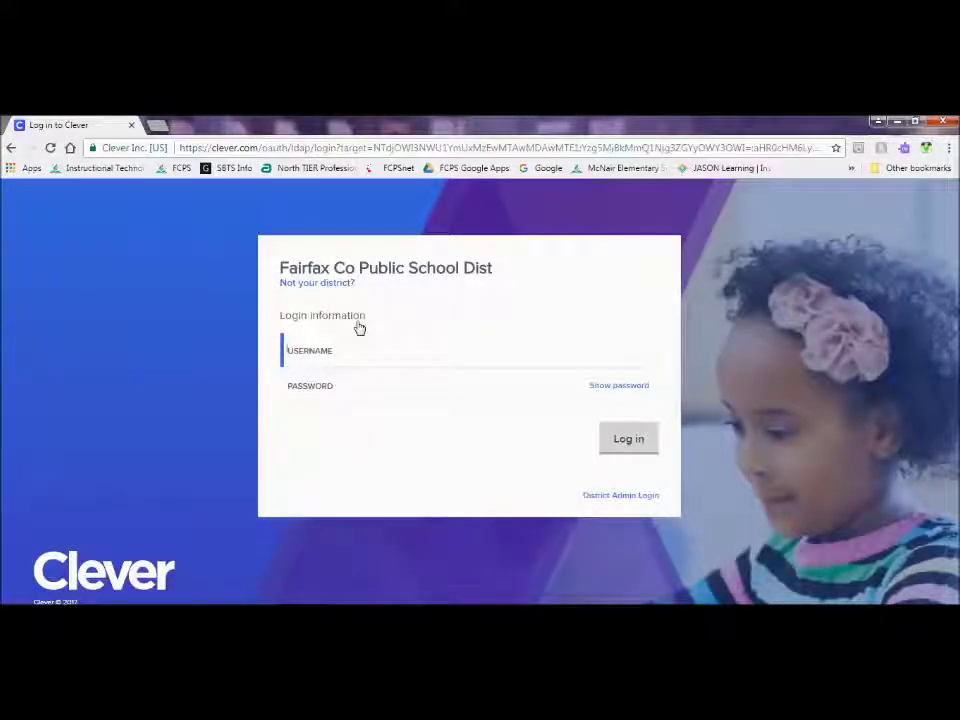
type("kaperri")
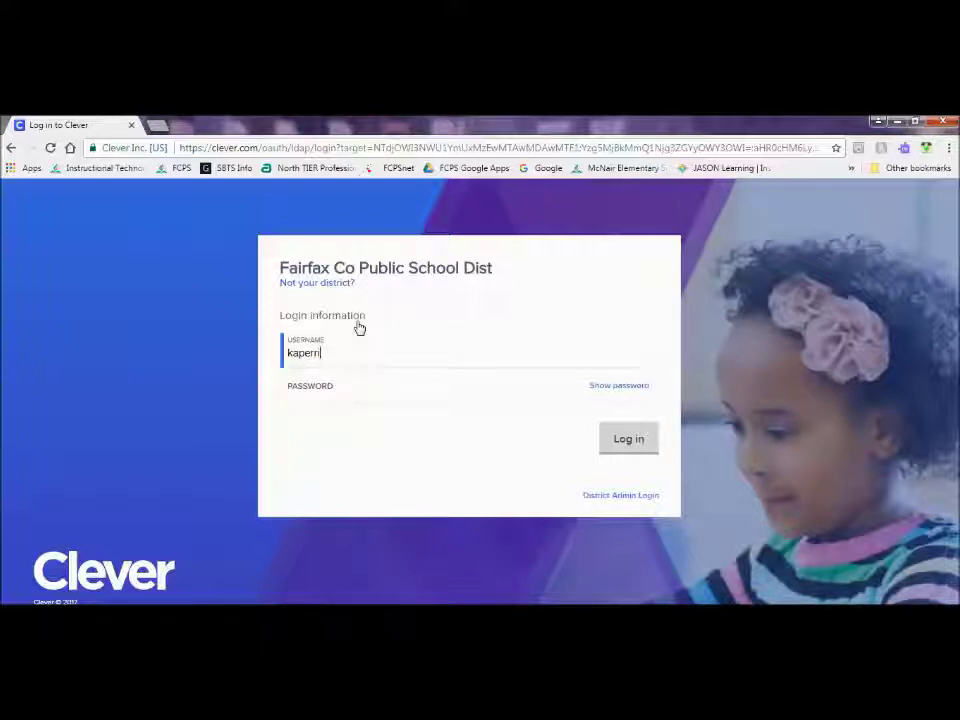
type("•••••••")
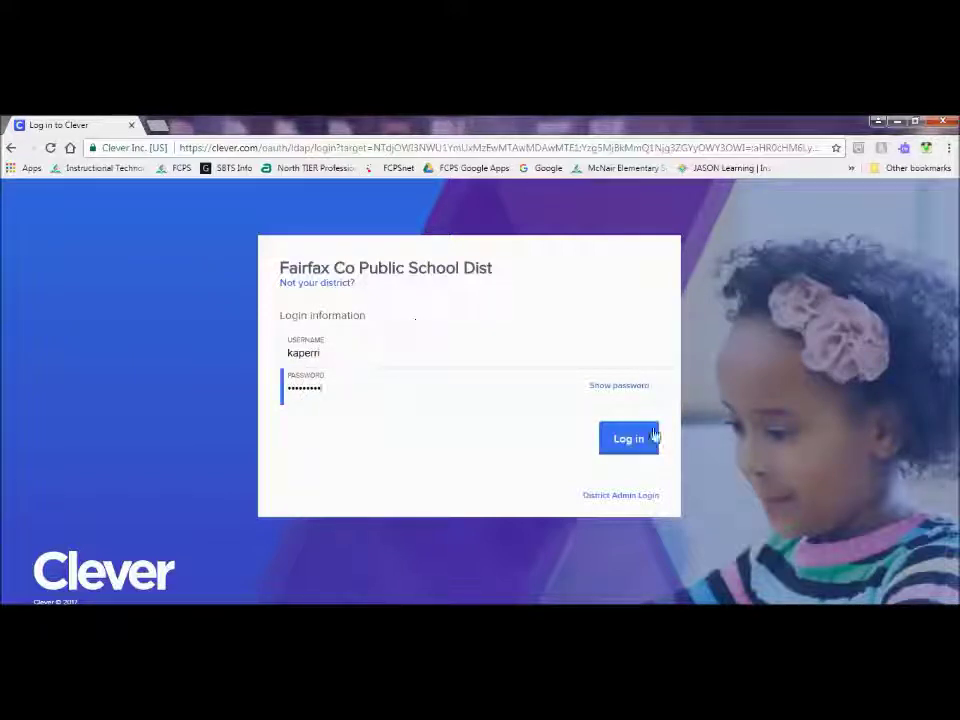
left_click(628, 446)
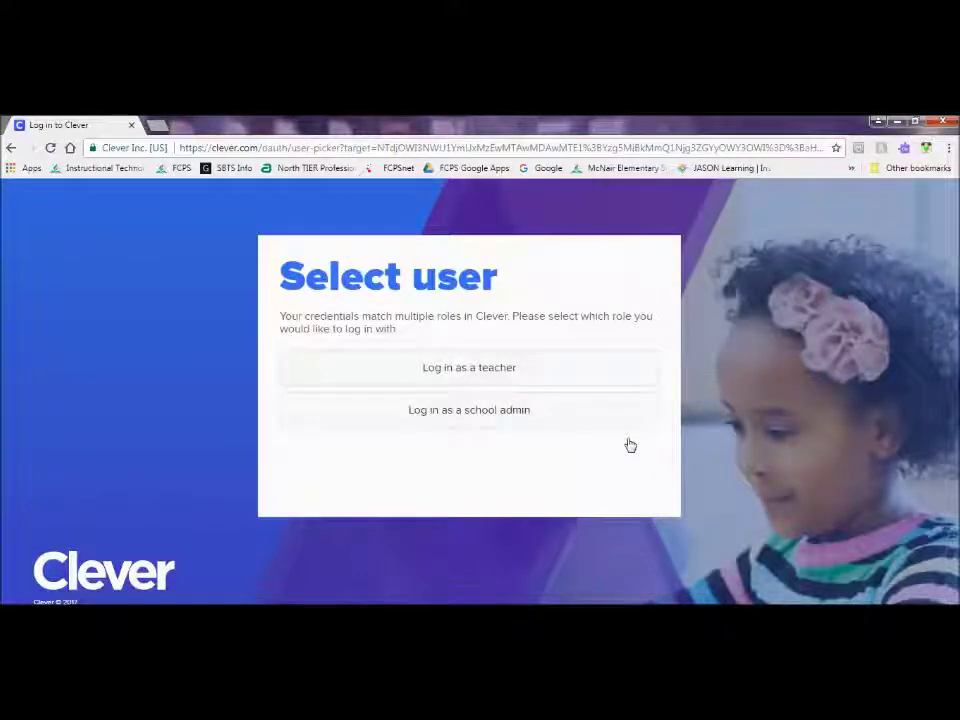
Log in as a teacher, open the Wixie project editor, and allow Flash to run
left_click(422, 372)
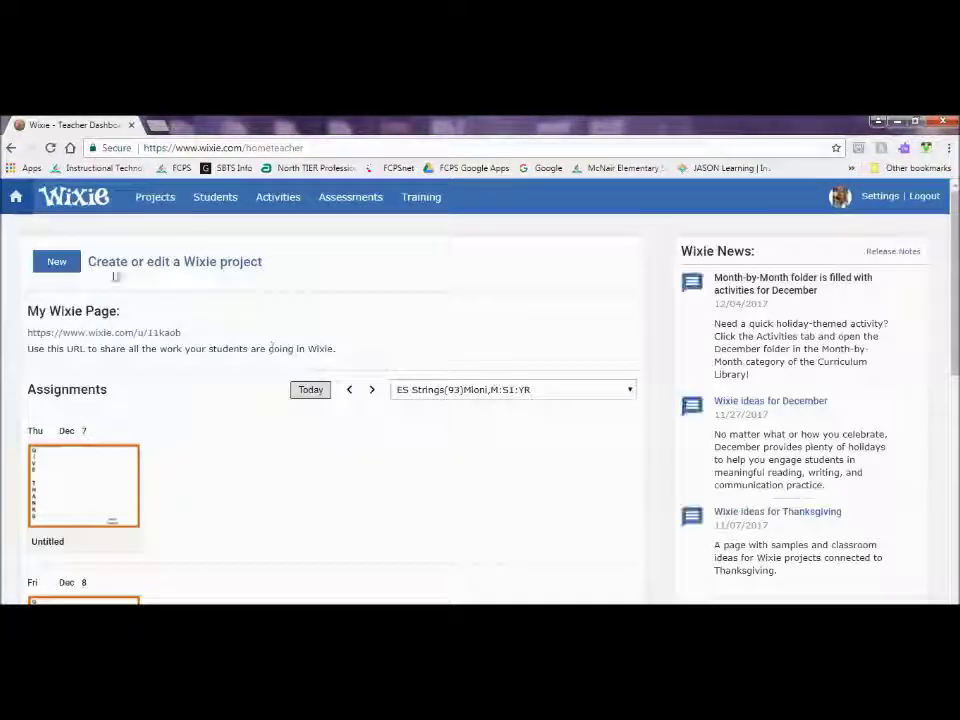
left_click(166, 265)
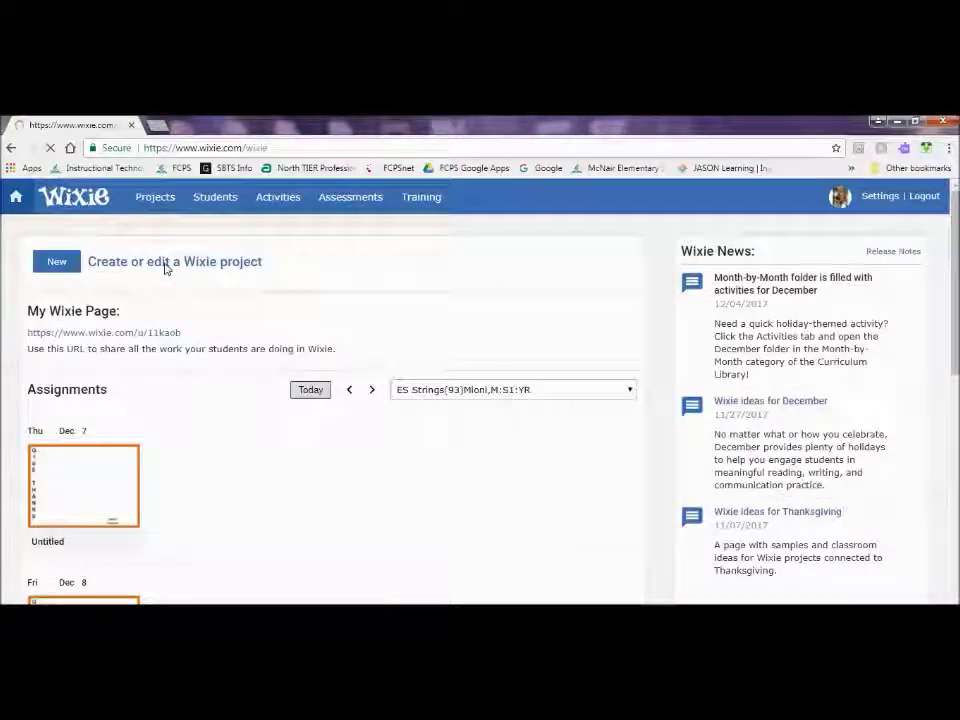
left_click(582, 342)
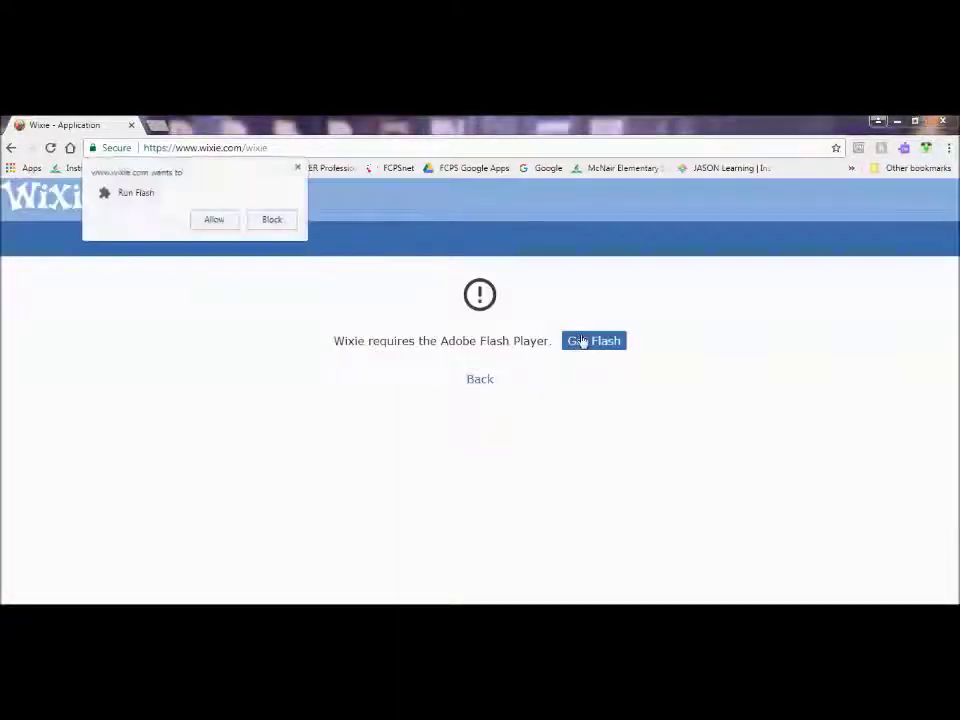
left_click(210, 221)
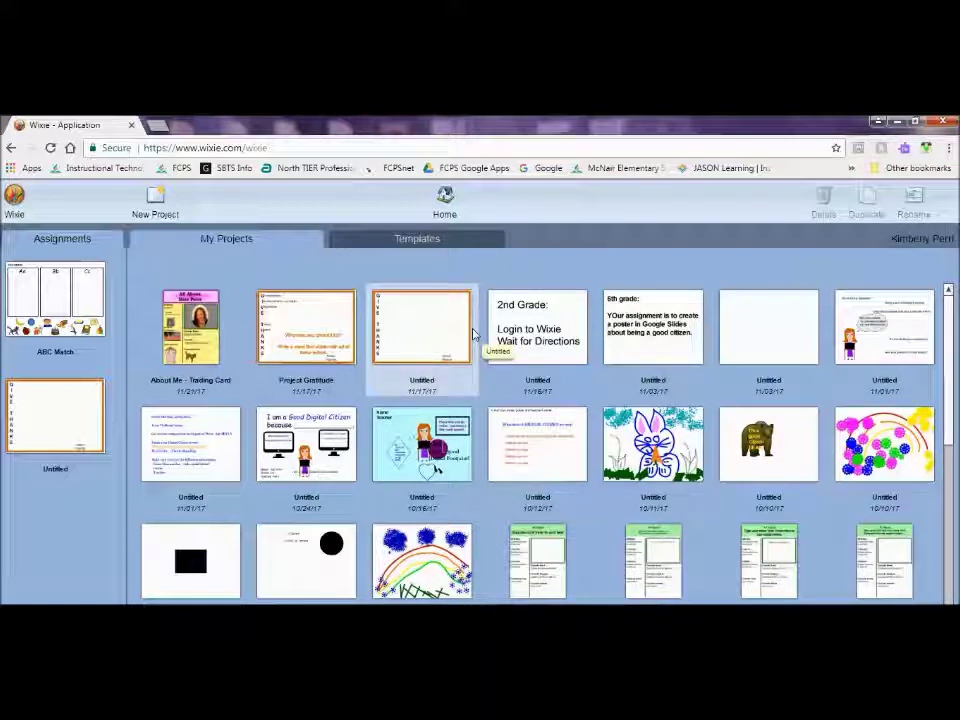
Open the ABC Match assignment from the Assignments list
left_click(54, 292)
double_click(56, 293)
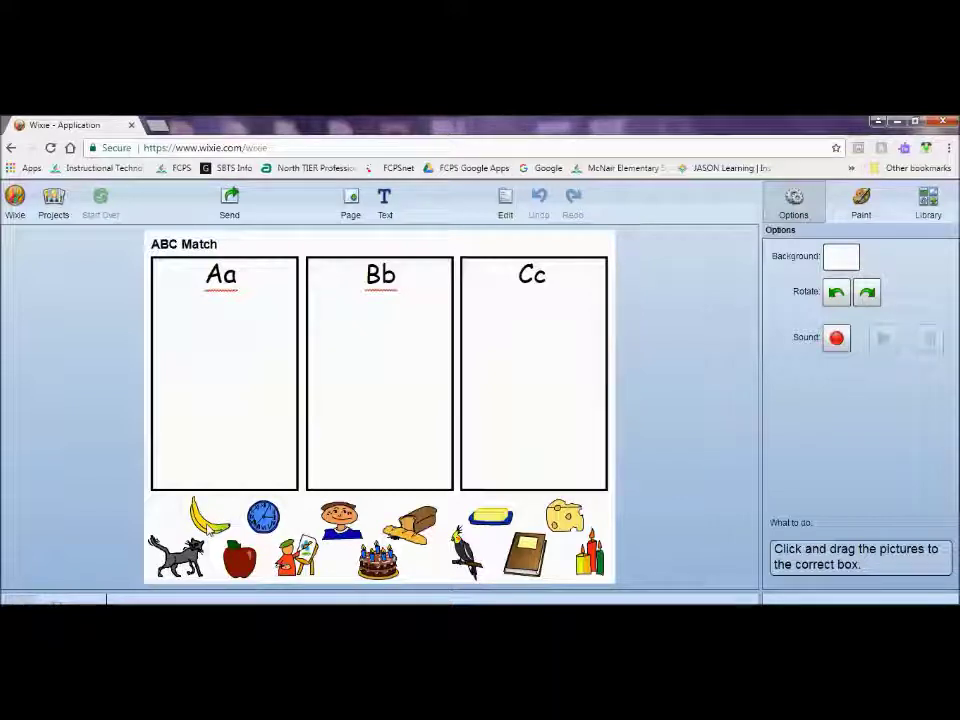
Sort the pictures: banana into the Bb box, apple into Aa, and cat into Bb
left_click_drag(210, 517, 337, 313)
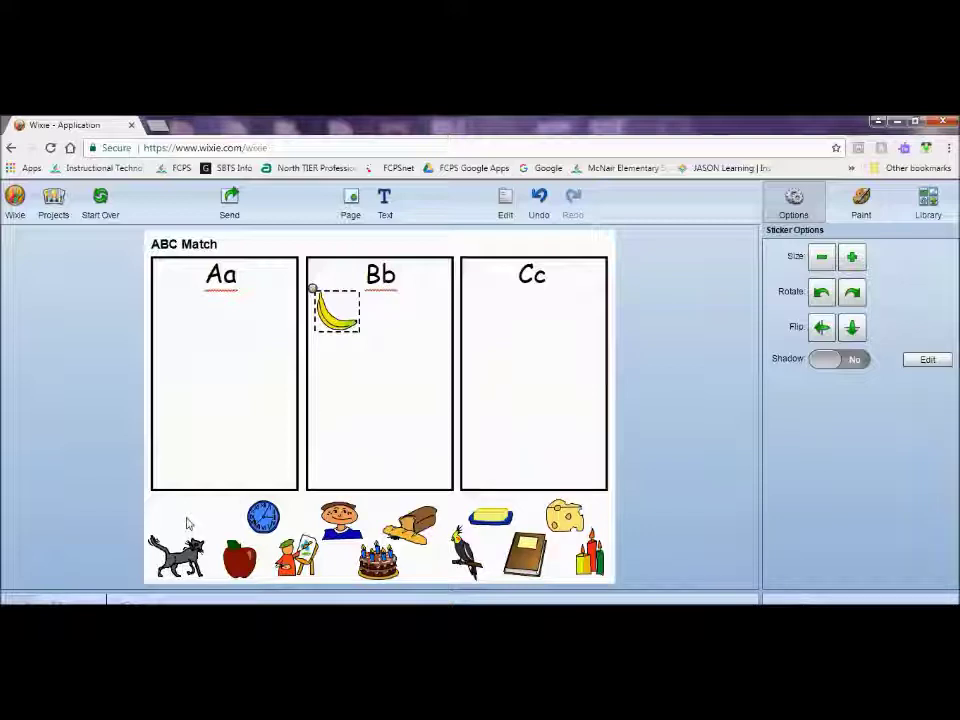
left_click(239, 563)
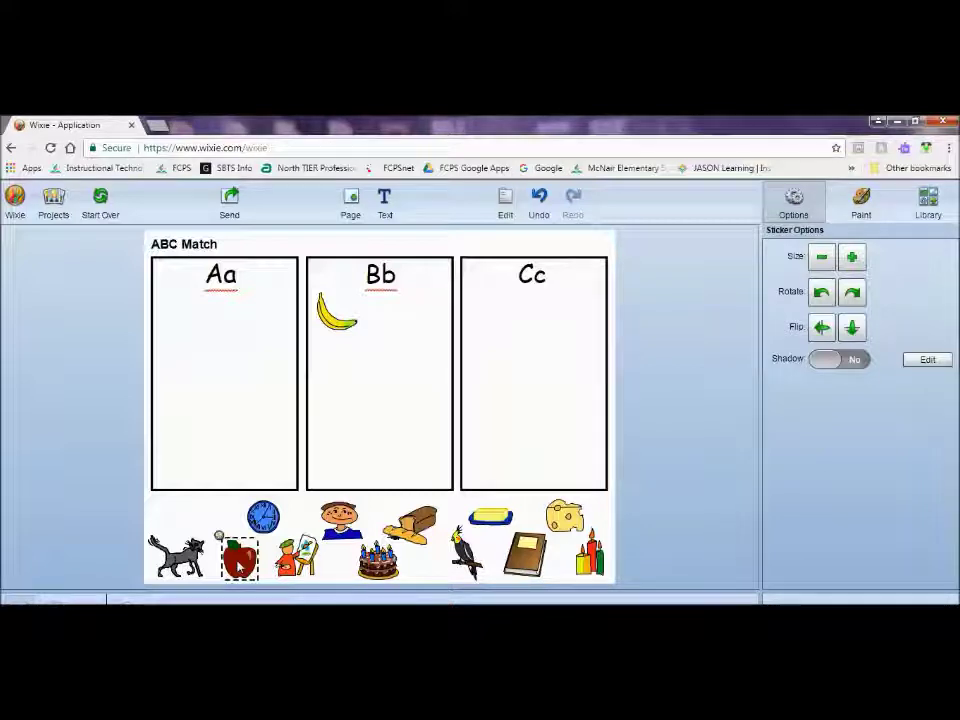
left_click_drag(239, 565, 176, 316)
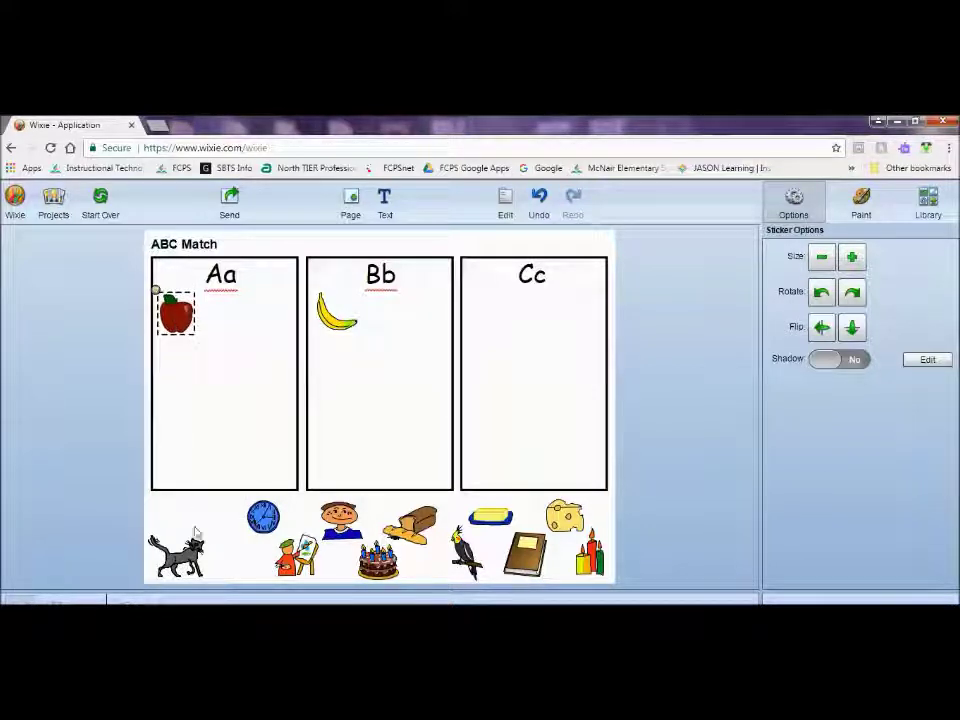
left_click(242, 573)
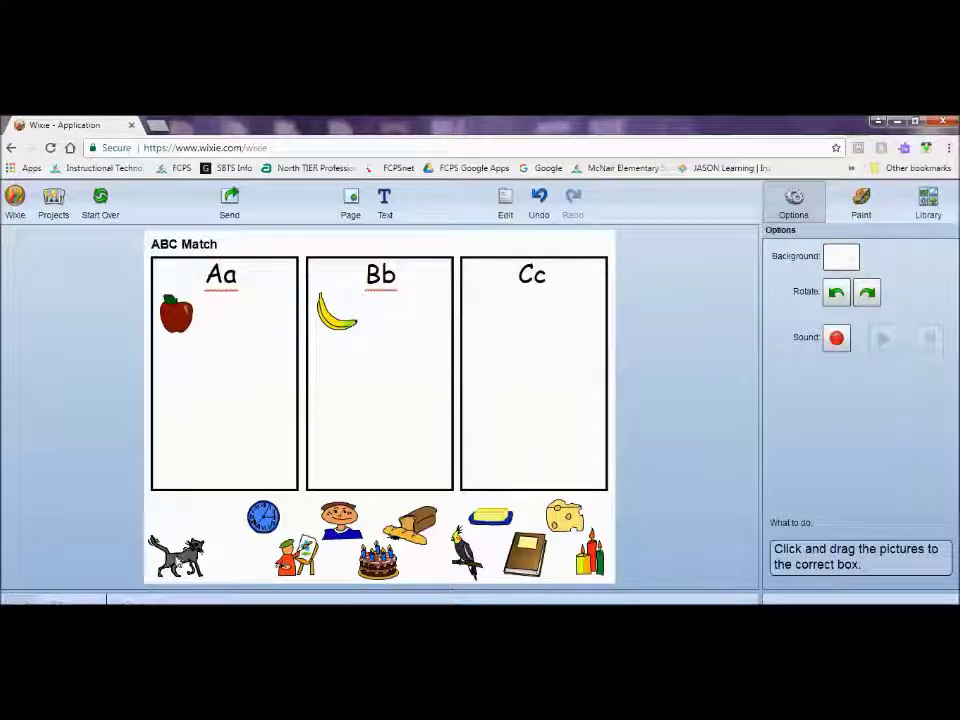
left_click_drag(178, 552, 528, 301)
left_click(520, 342)
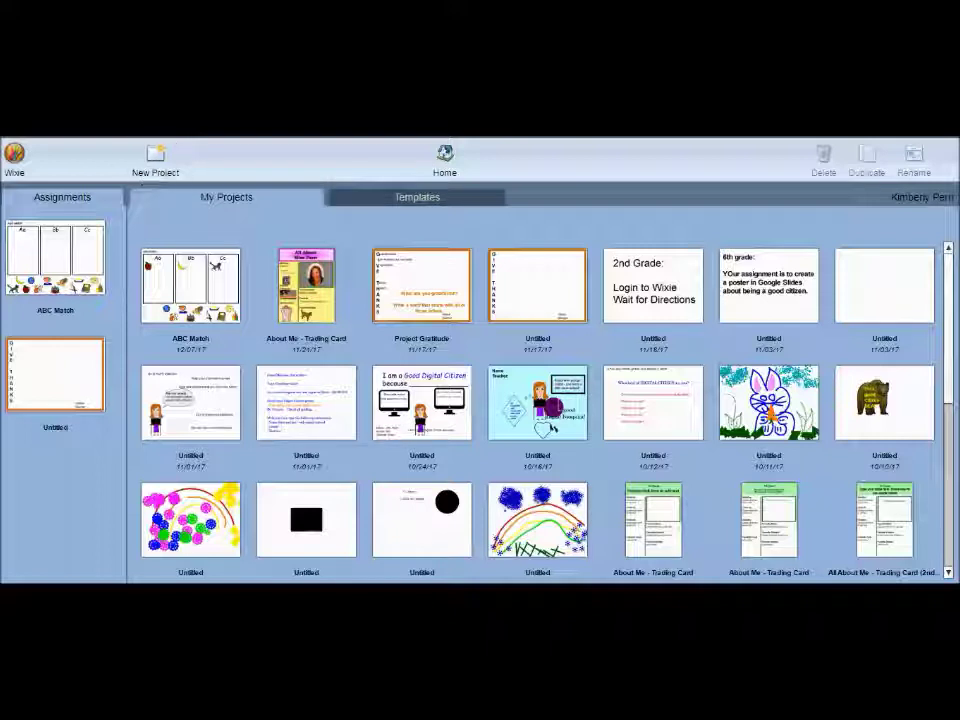
Start a new blank project and bring up the Paint Tools
left_click(155, 163)
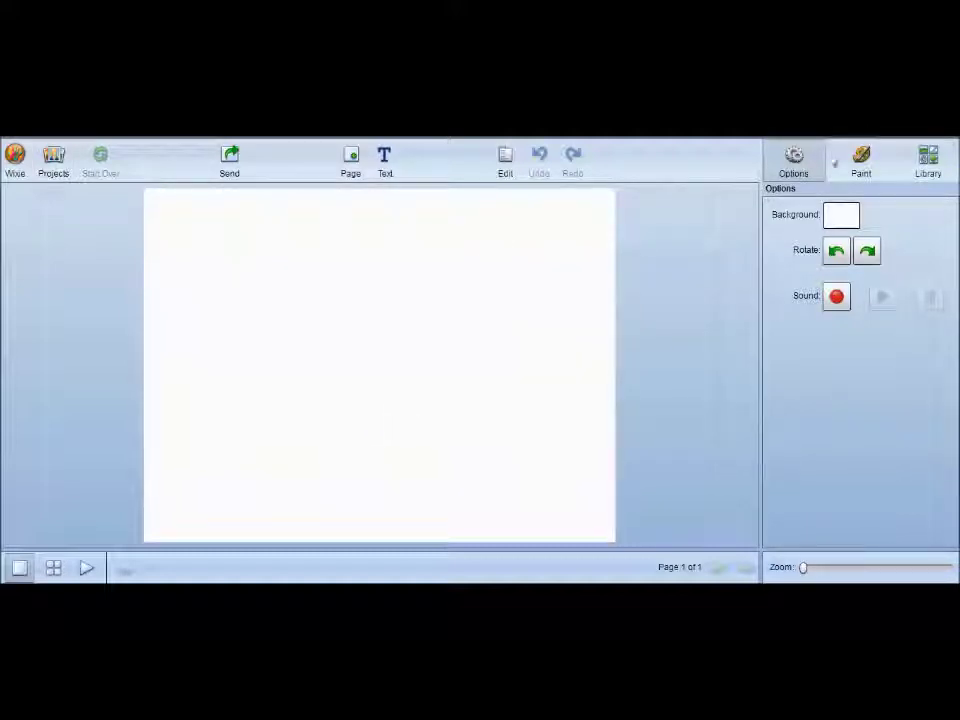
left_click(860, 162)
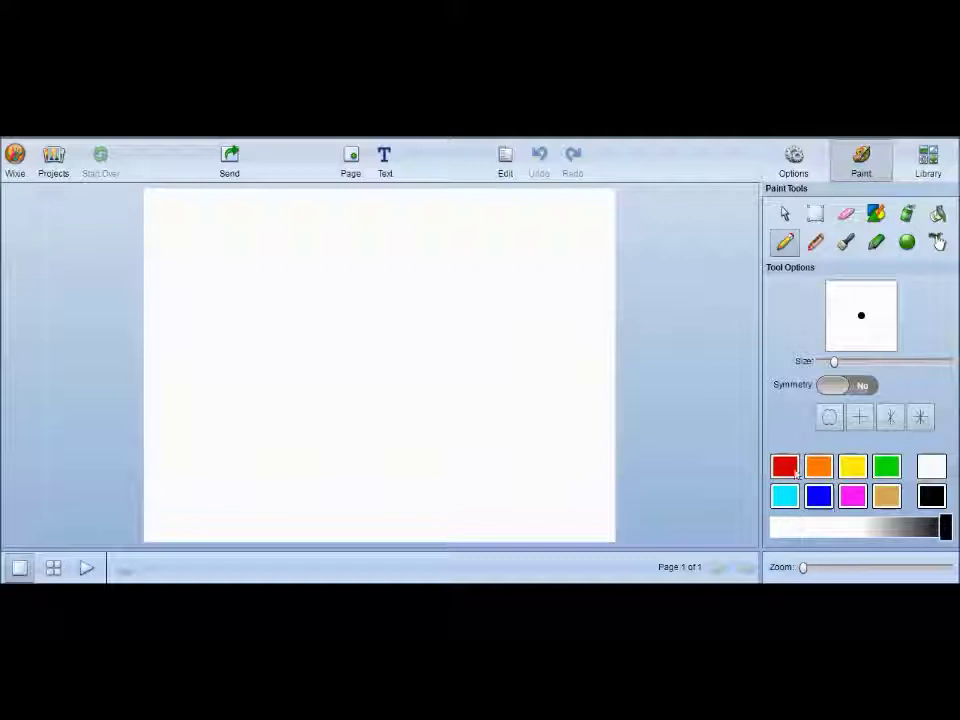
With a lightened blue crayon, draw a round face outline, two eyes and a smile
left_click(817, 247)
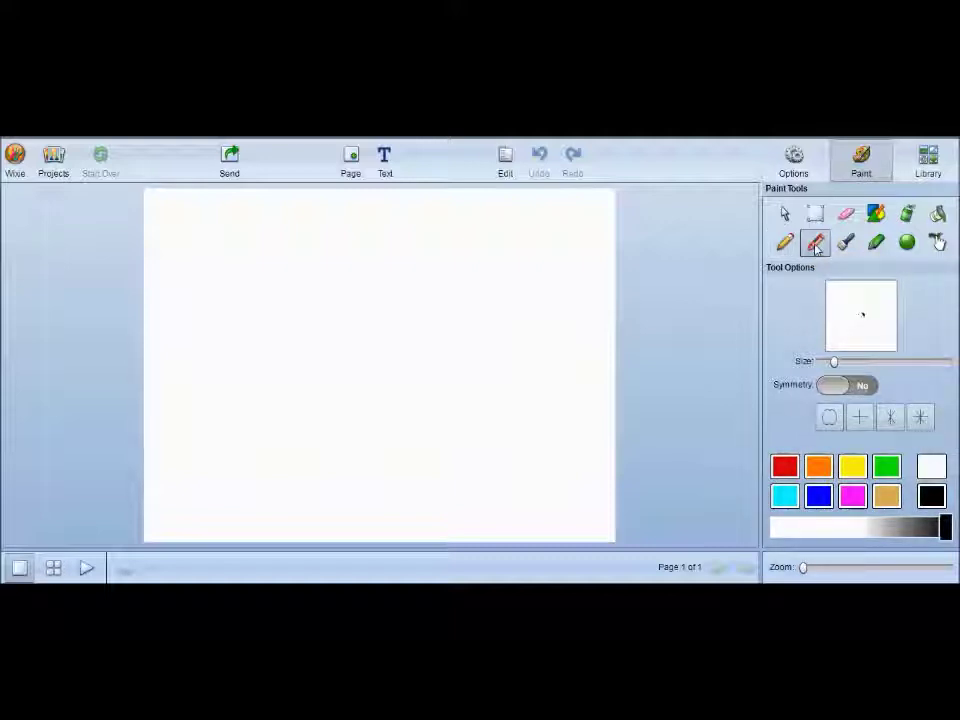
left_click(818, 495)
left_click_drag(859, 529, 826, 528)
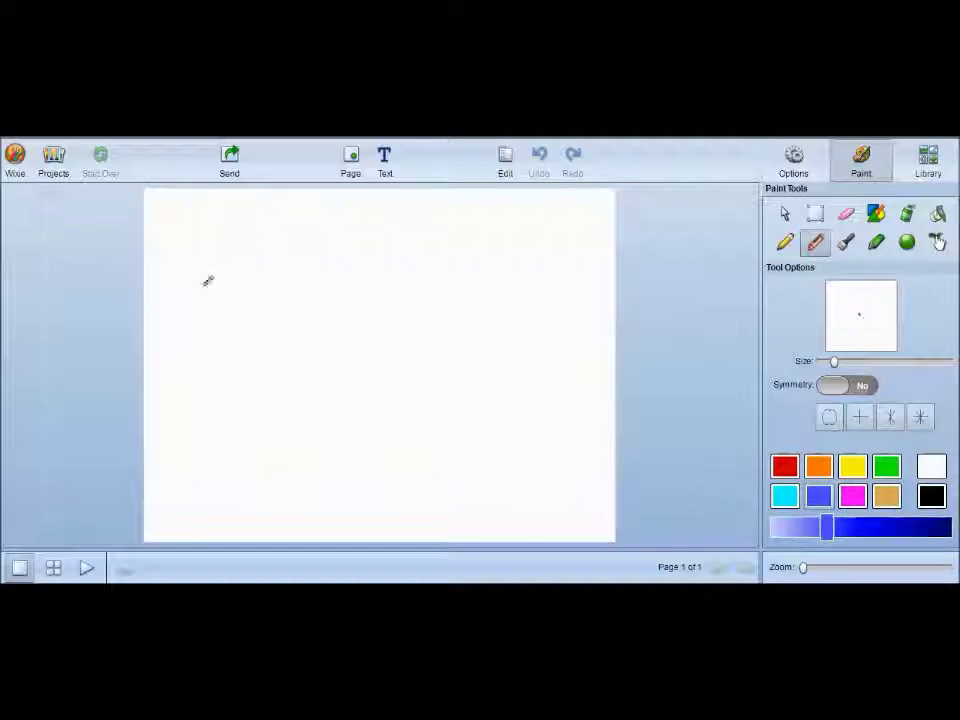
mouse_move(229, 301)
left_mouse_down()
mouse_move(219, 390)
mouse_move(320, 422)
mouse_move(352, 291)
mouse_move(295, 268)
mouse_move(228, 300)
mouse_move(259, 326)
mouse_move(310, 325)
left_mouse_up()
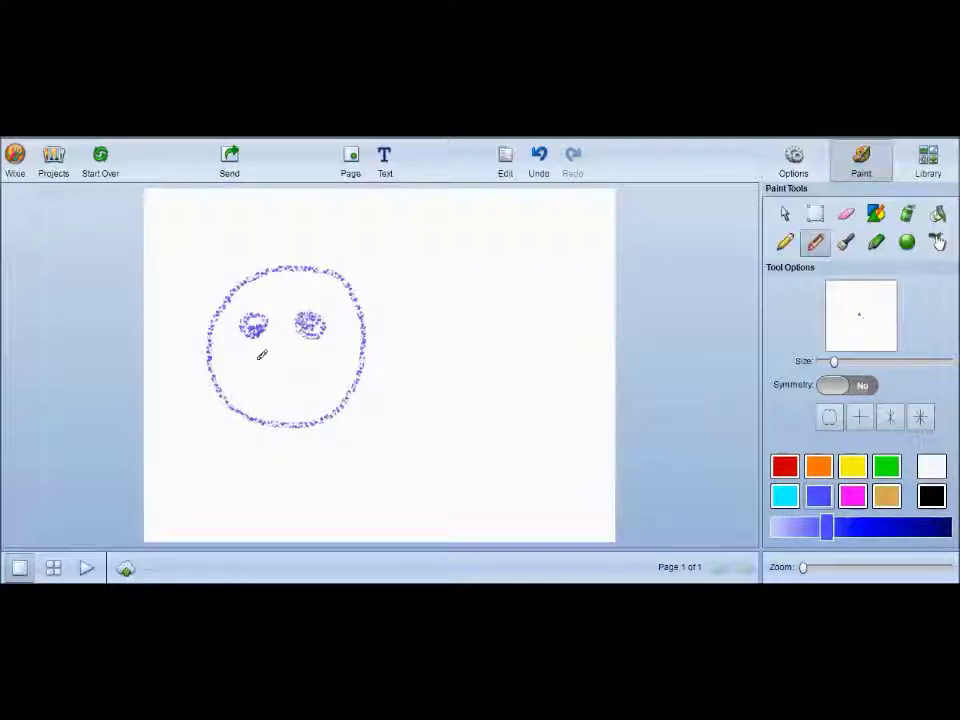
left_click_drag(276, 376, 324, 363)
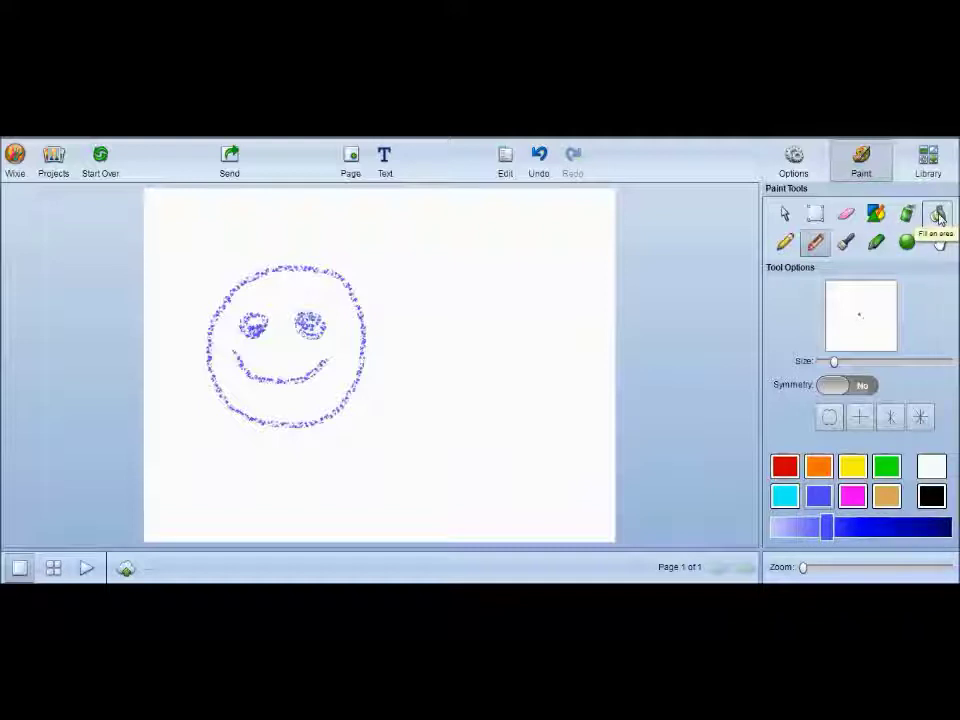
left_click(938, 216)
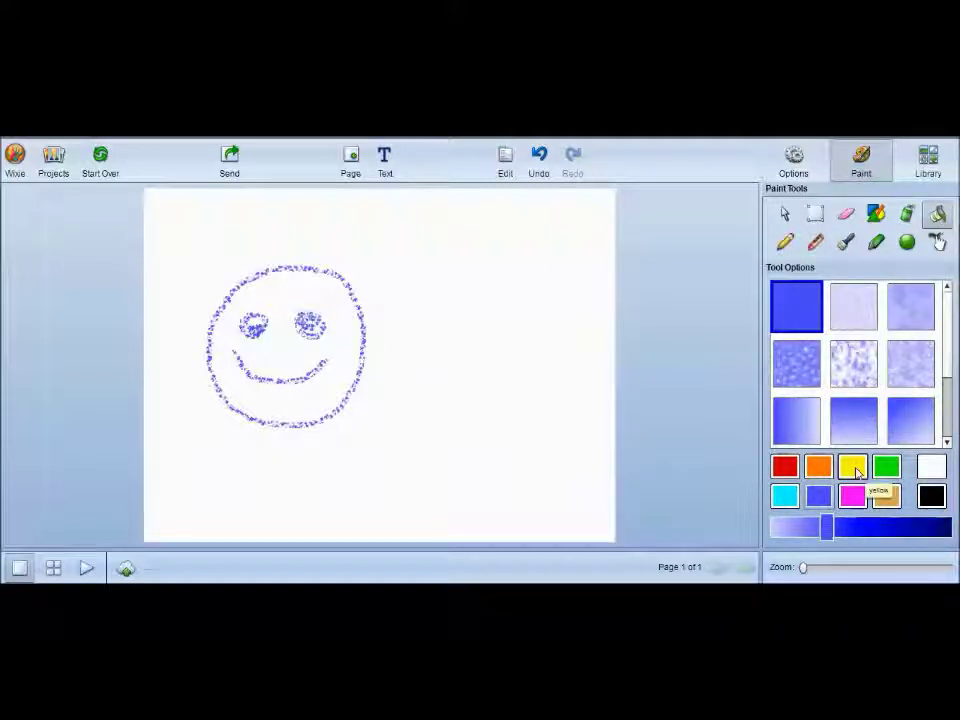
Fill the page background with a light yellow textured fill
left_click(856, 473)
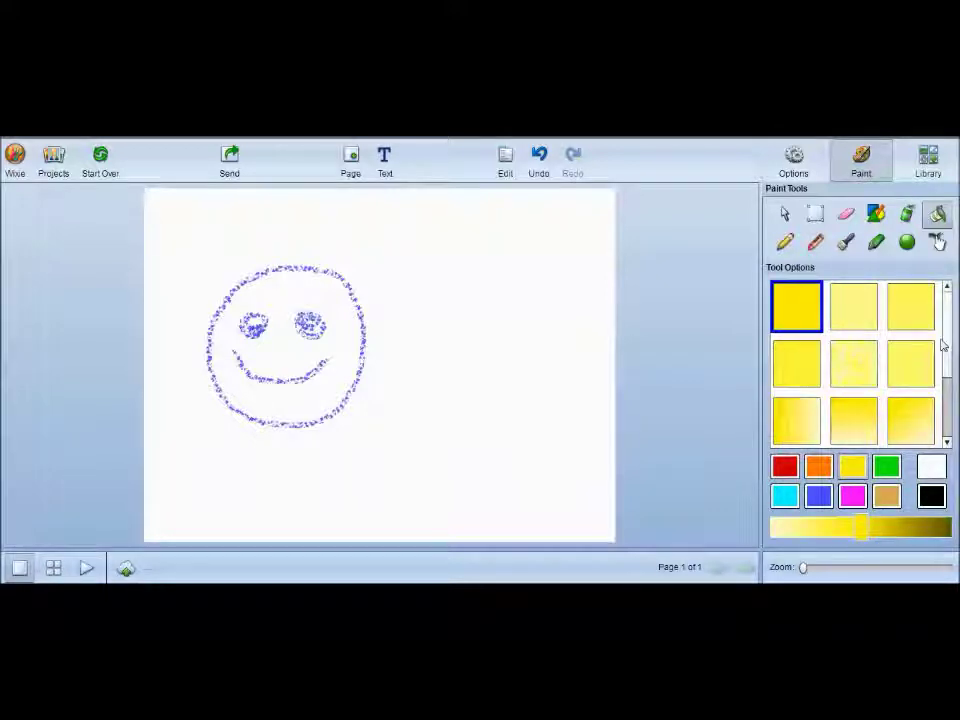
scroll(938, 380, "down", 3)
scroll(855, 370, "up", 5)
left_click(855, 348)
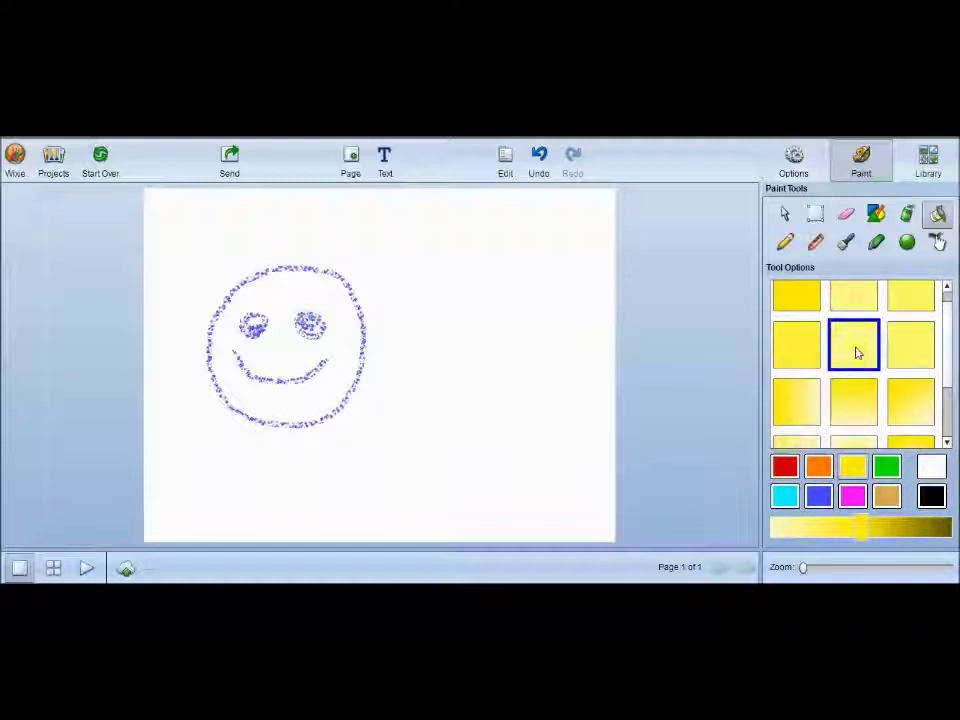
left_click(451, 296)
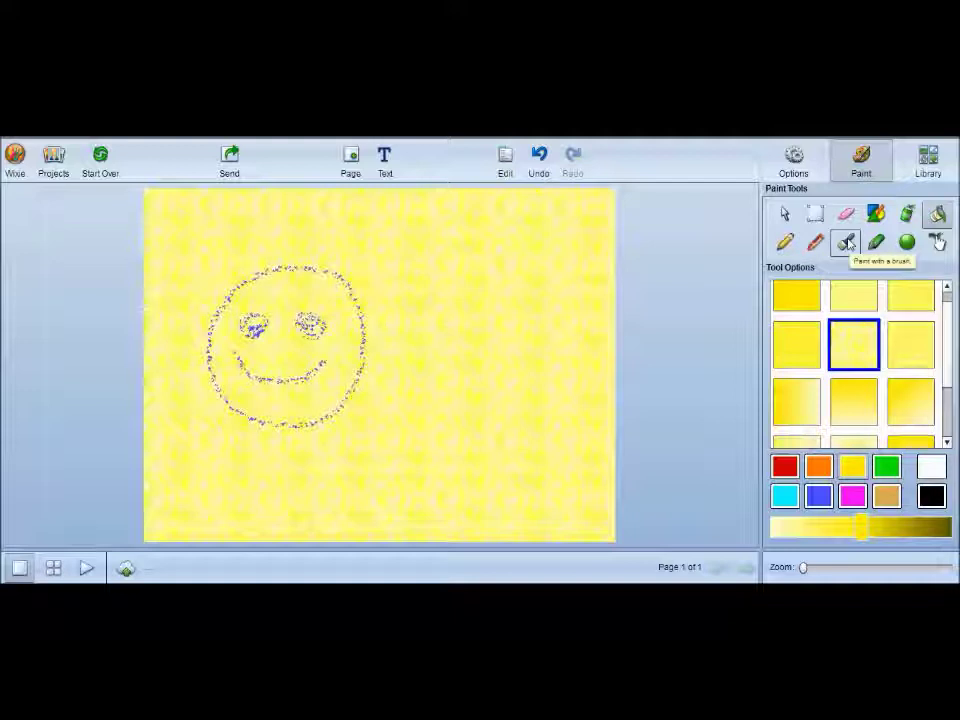
left_click(815, 242)
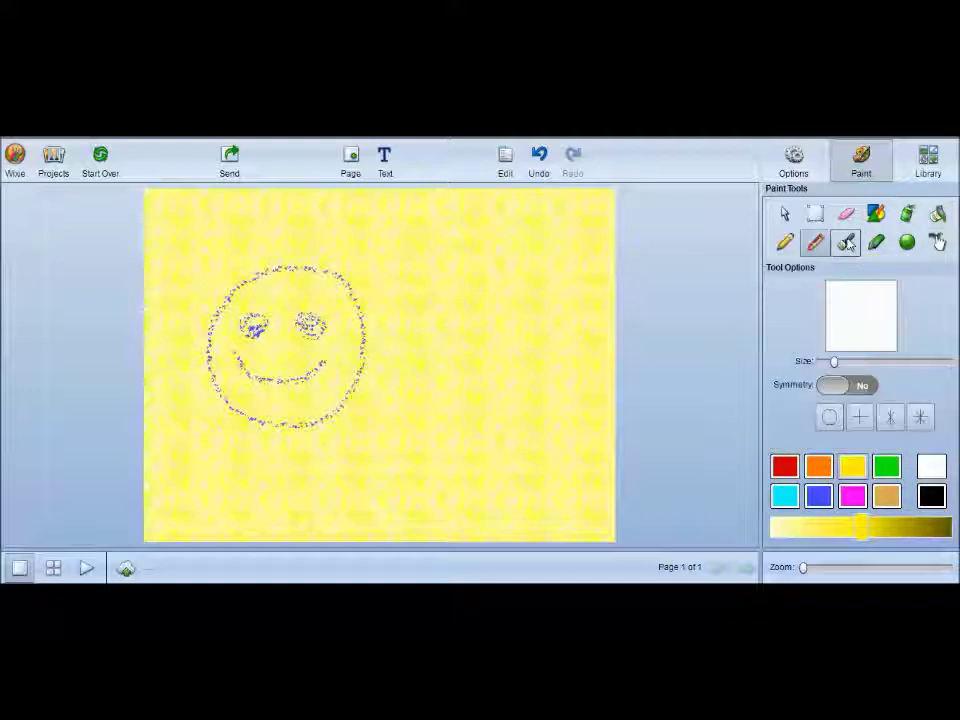
Using darkened red and a size-58 brush, paint a thick wavy stroke across the page
left_click(783, 469)
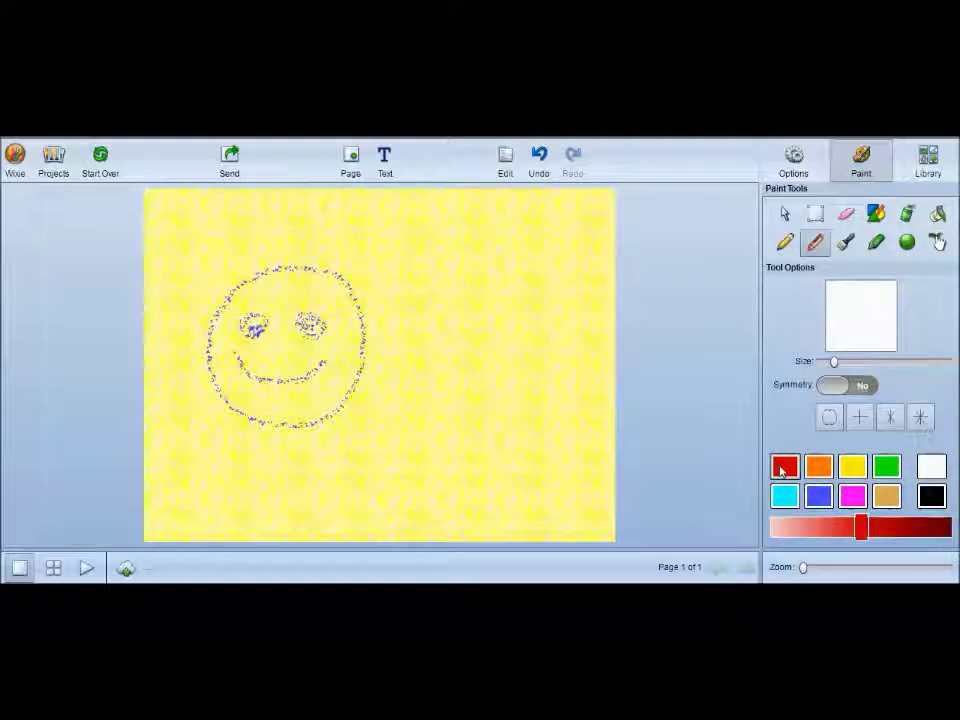
mouse_move(834, 361)
left_mouse_down()
mouse_move(855, 362)
mouse_move(842, 366)
left_mouse_up()
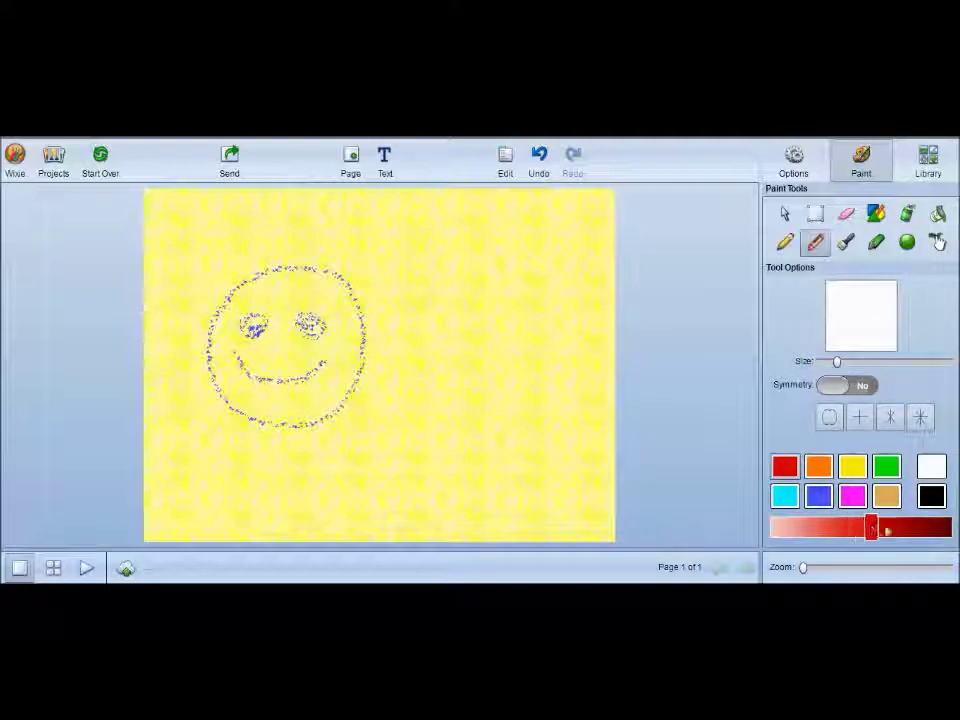
left_click_drag(872, 532, 934, 528)
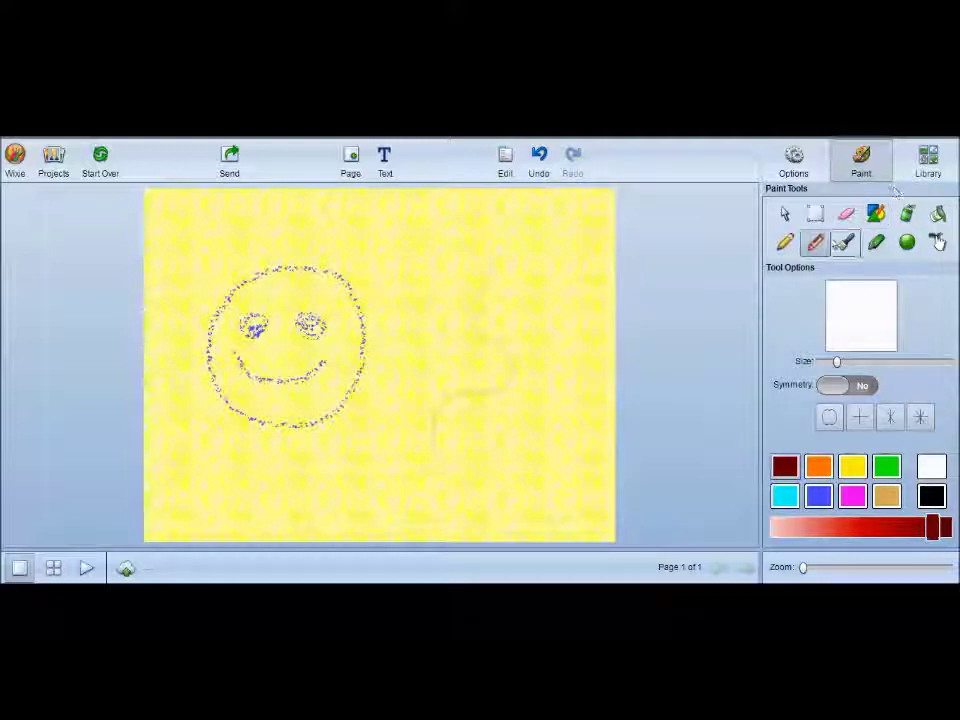
left_click(845, 242)
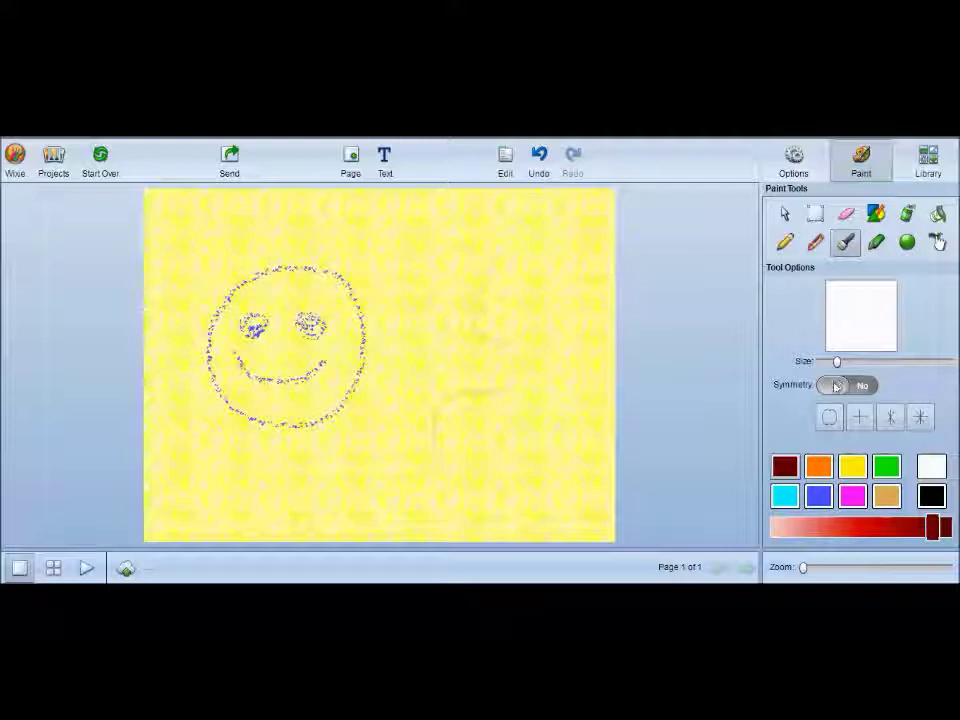
left_click_drag(837, 361, 909, 364)
mouse_move(575, 262)
left_mouse_down()
mouse_move(520, 276)
mouse_move(507, 330)
mouse_move(438, 372)
mouse_move(467, 402)
mouse_move(428, 413)
mouse_move(379, 457)
mouse_move(240, 467)
mouse_move(197, 343)
mouse_move(201, 201)
mouse_move(282, 229)
mouse_move(458, 238)
left_mouse_up()
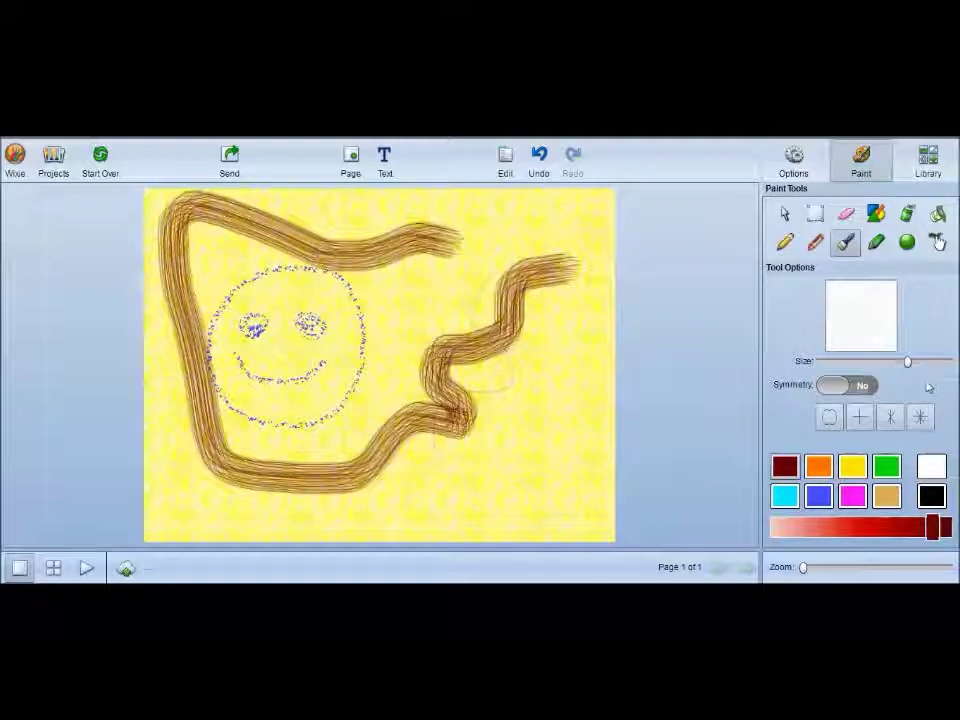
Paint a bright red speckled marker stroke along the wave
left_click_drag(932, 527, 877, 527)
left_click(815, 240)
mouse_move(598, 270)
left_mouse_down()
mouse_move(568, 300)
mouse_move(518, 418)
mouse_move(463, 448)
mouse_move(419, 497)
mouse_move(221, 505)
left_mouse_up()
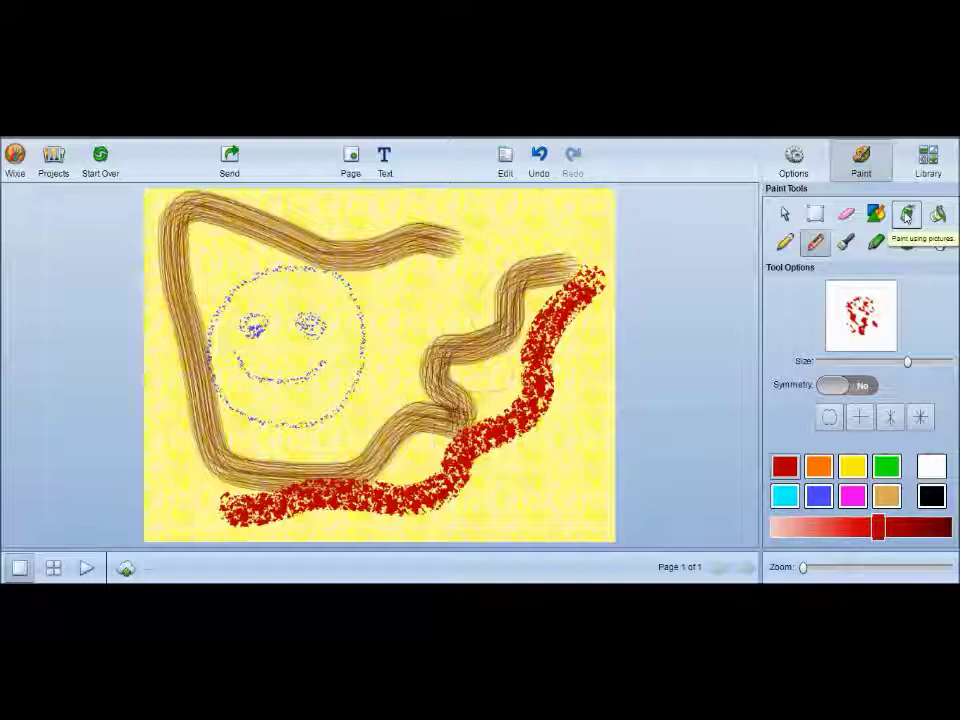
left_click(906, 214)
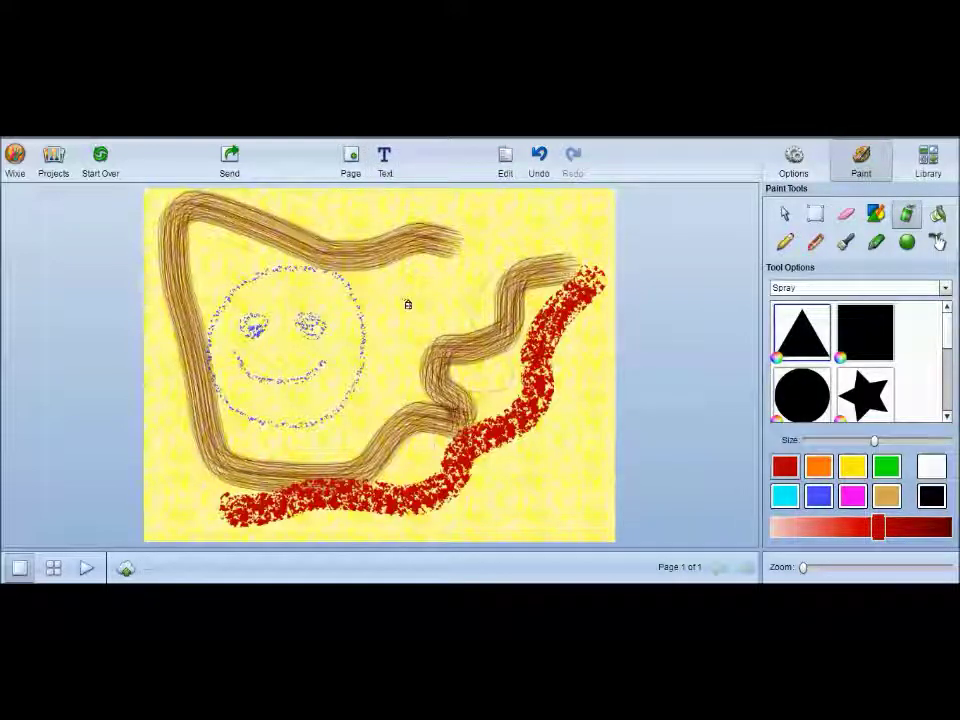
Add a second page and insert a placeholder text box set to Arial 24
left_click(349, 163)
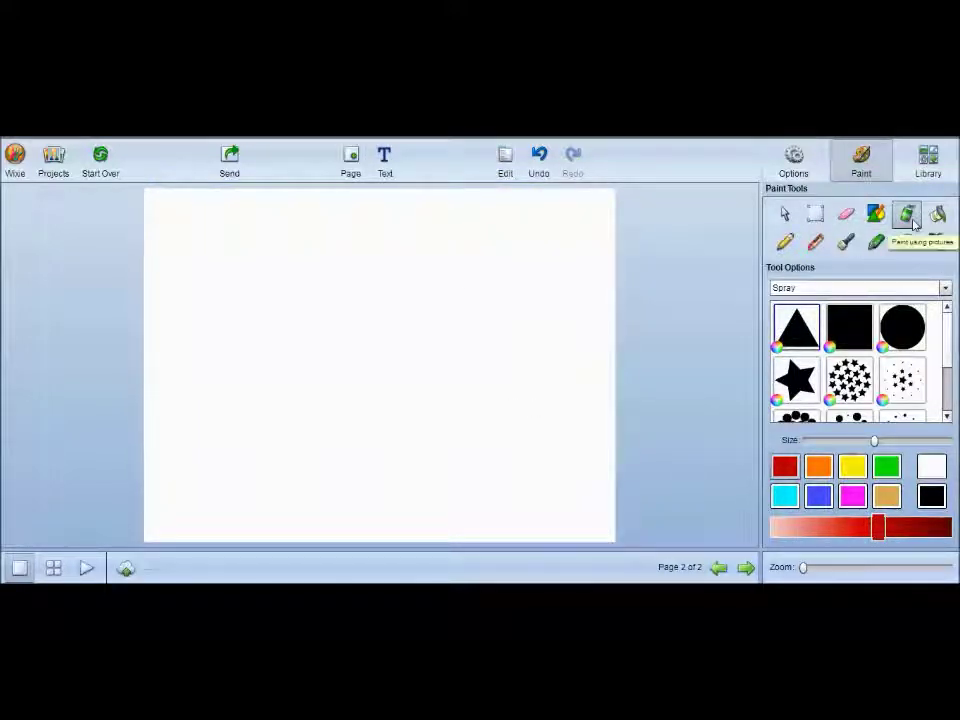
left_click(386, 162)
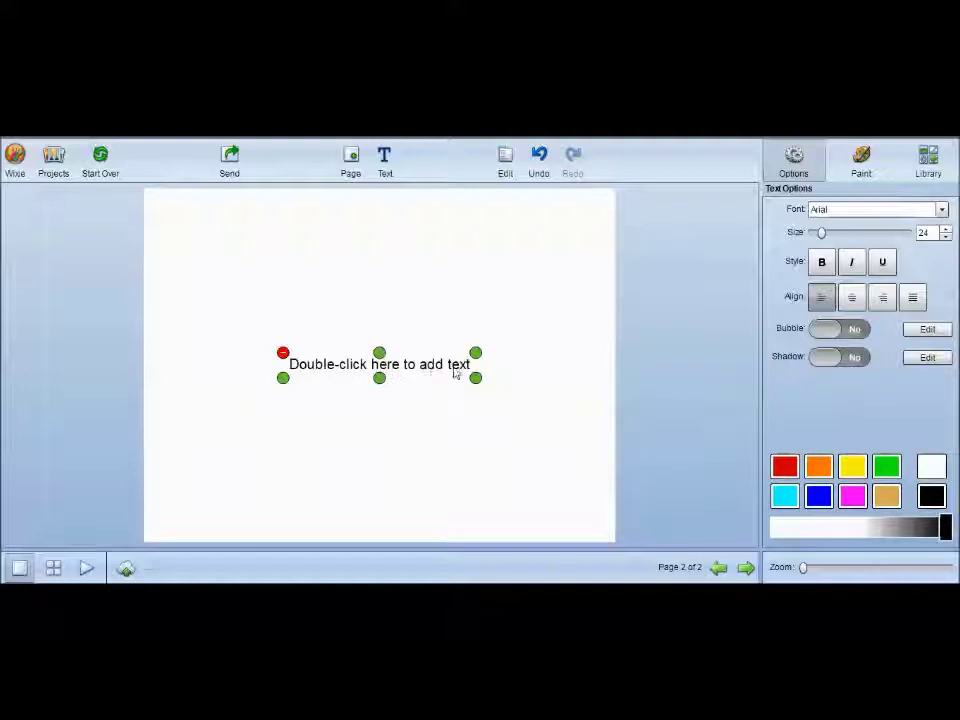
Type 'Have a great day! Wixie is so much fun!' into the text box and move it to the page top
double_click(333, 368)
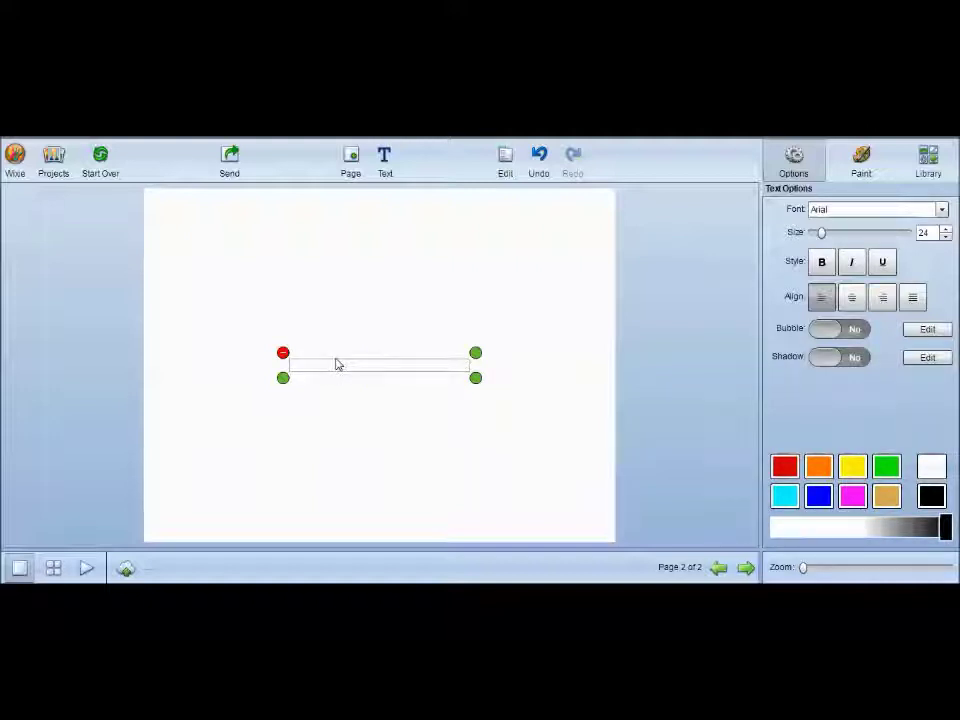
type("Have a great da")
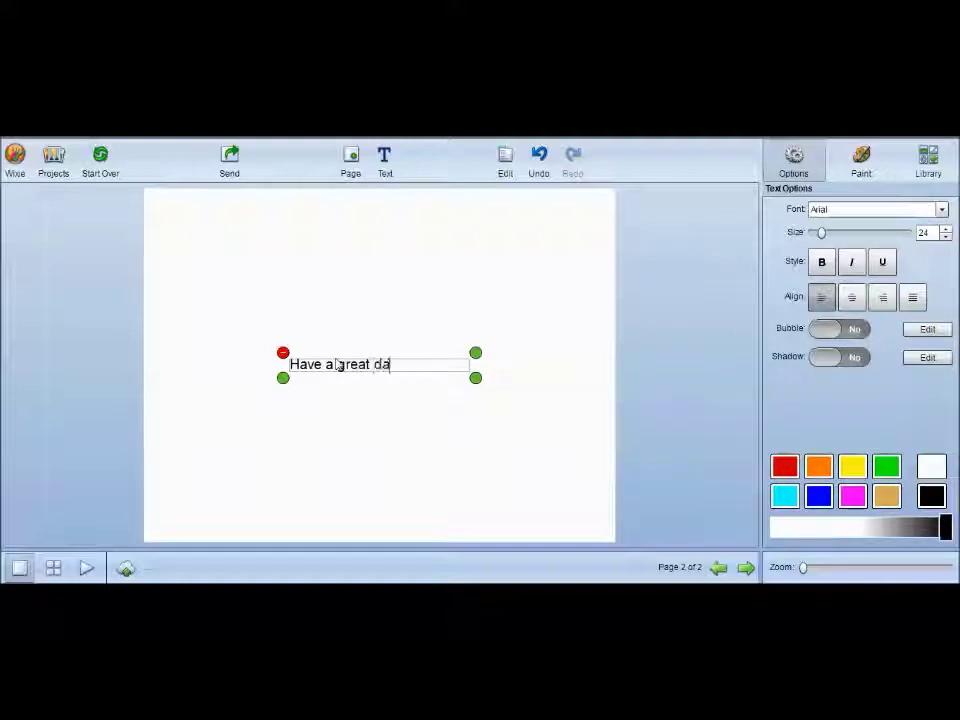
type("y!  Wi")
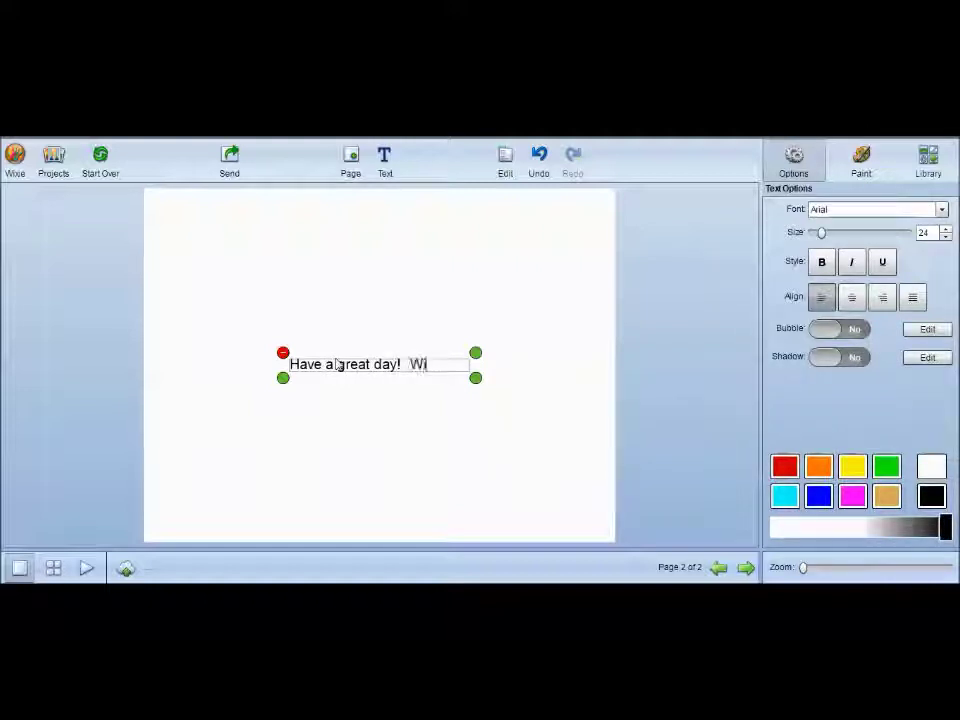
type("xie is so much")
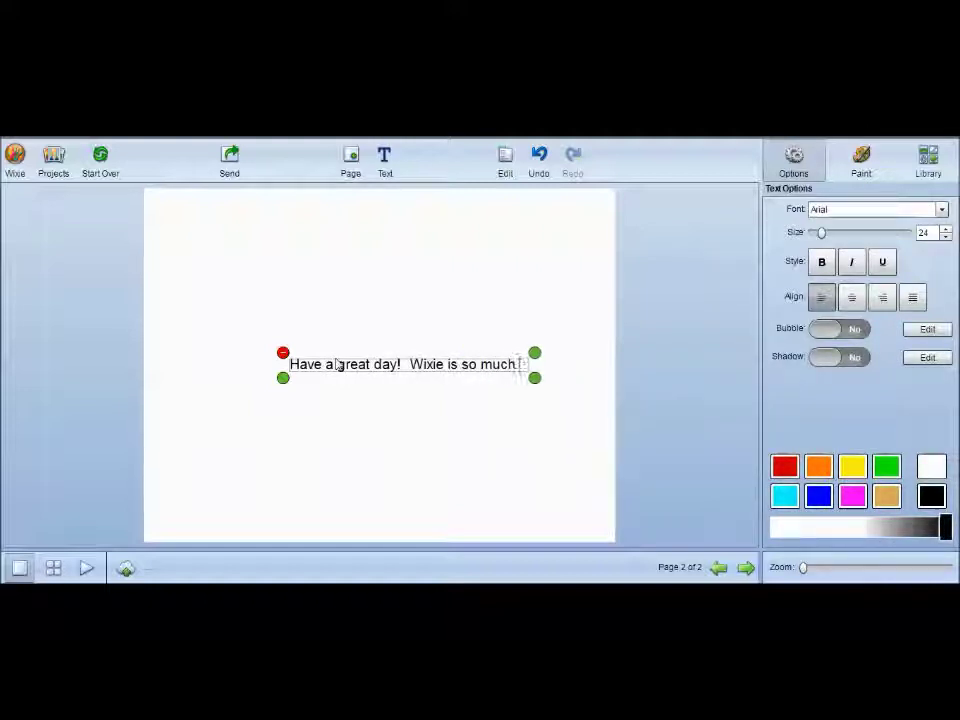
type(" fun!")
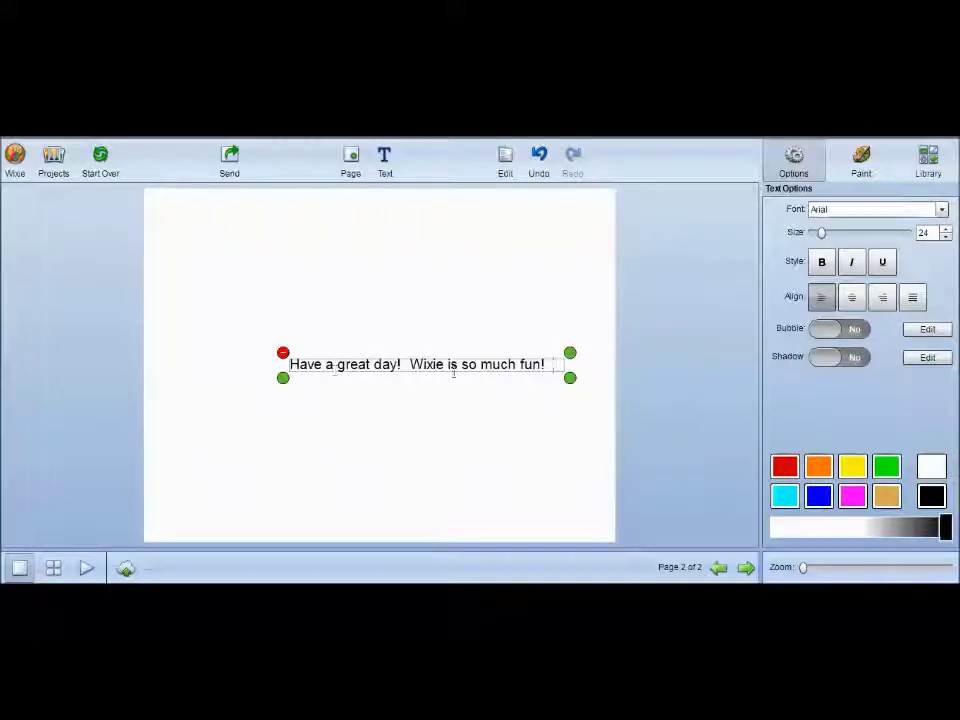
left_click(451, 430)
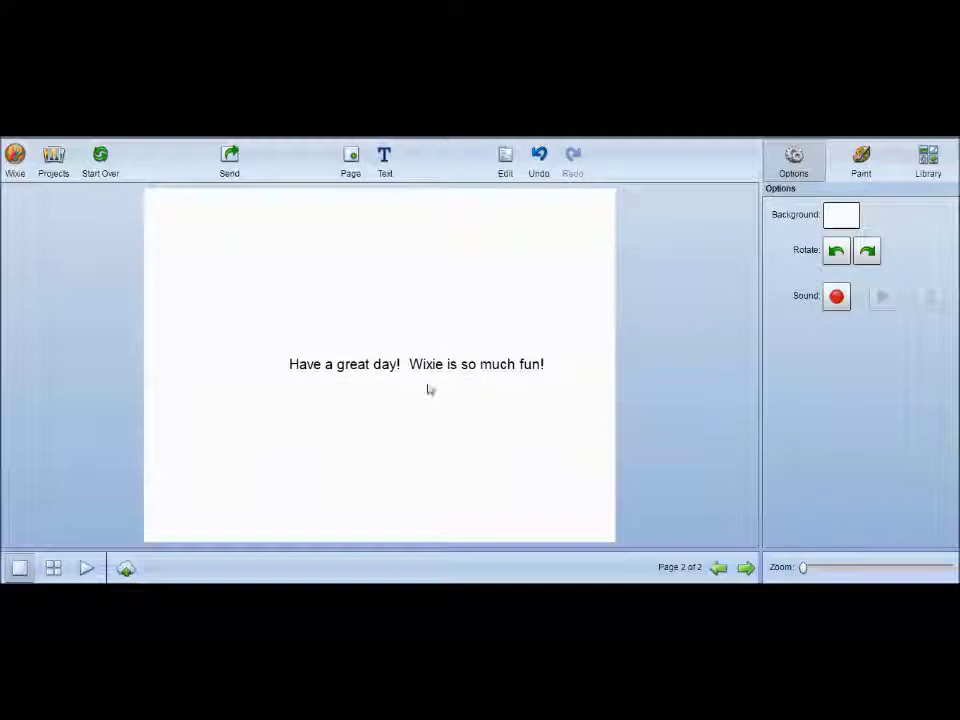
left_click_drag(392, 376, 369, 219)
left_click(434, 352)
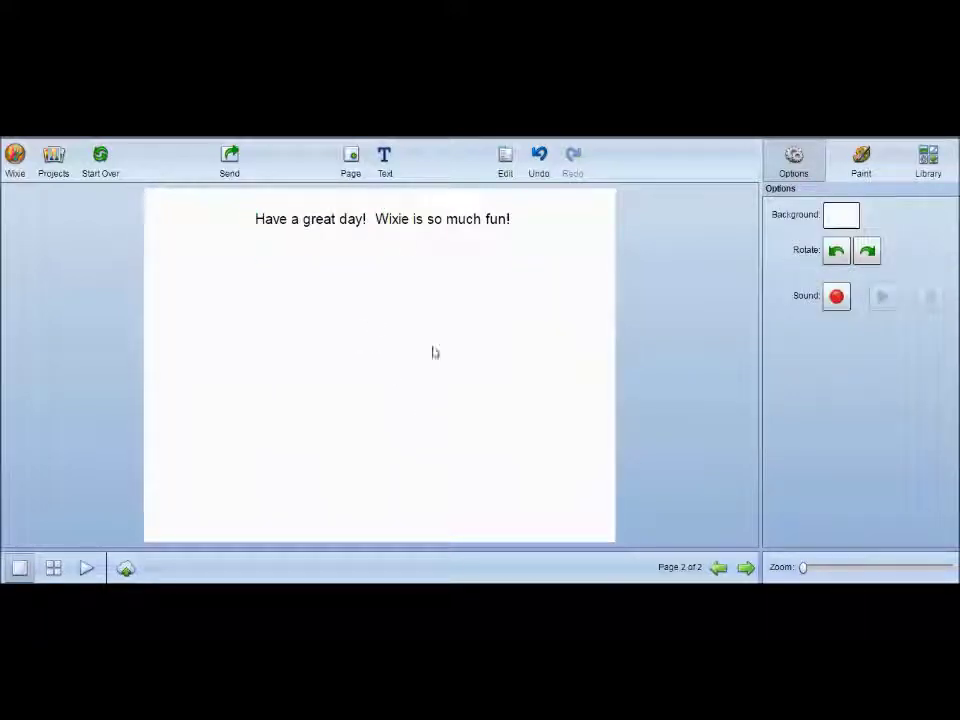
Add a new text box with the teacher's name and drag it below-right of the greeting
left_click(384, 163)
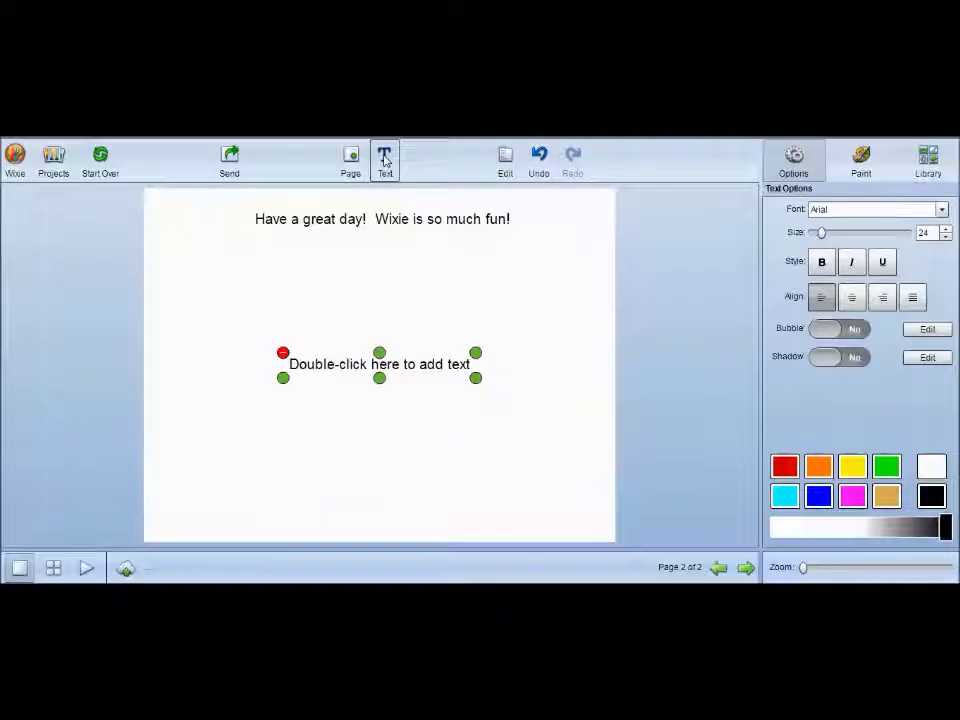
double_click(318, 366)
type("Ms. Perri")
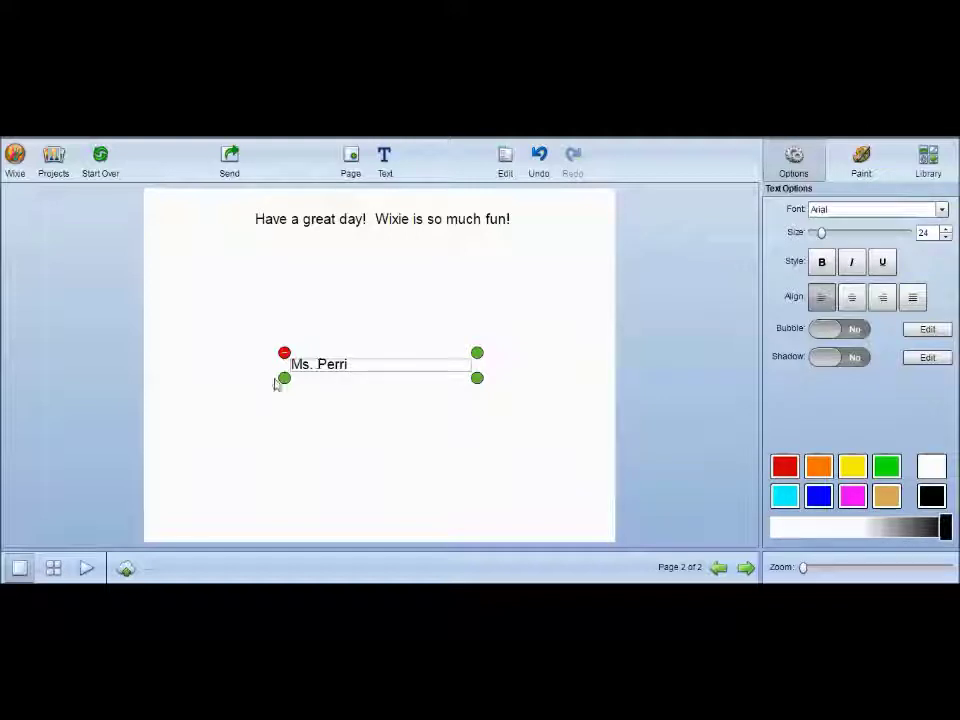
left_click(309, 495)
left_click(323, 373)
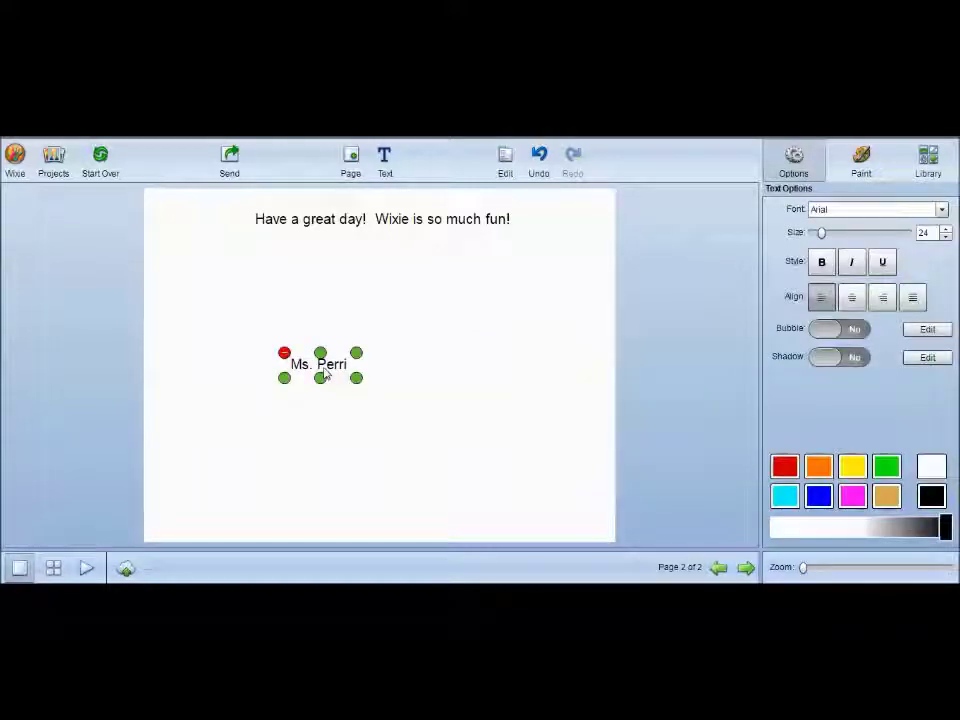
left_click_drag(323, 373, 507, 459)
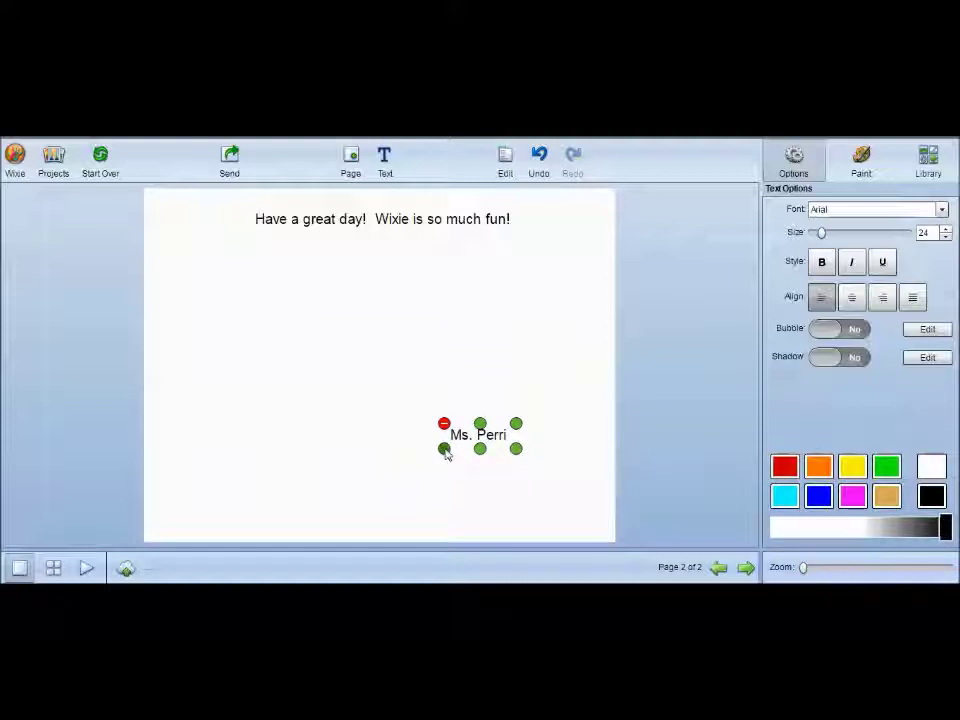
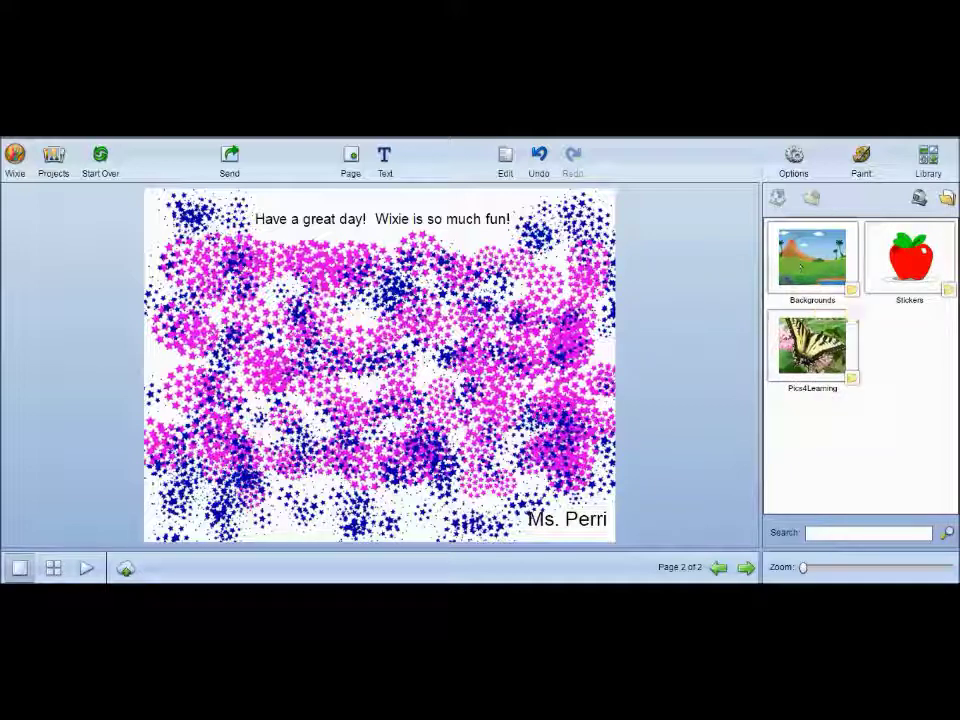
Open the Stickers collection in the Library
left_click(916, 262)
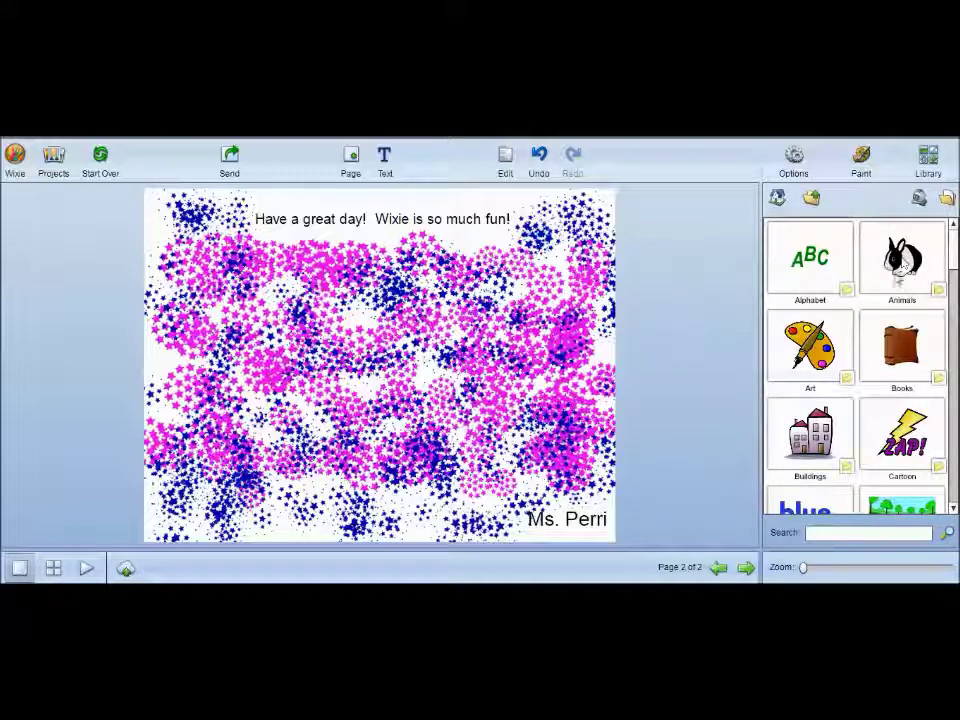
Browse to the Asia animal stickers under Stickers > Animals
left_click(898, 268)
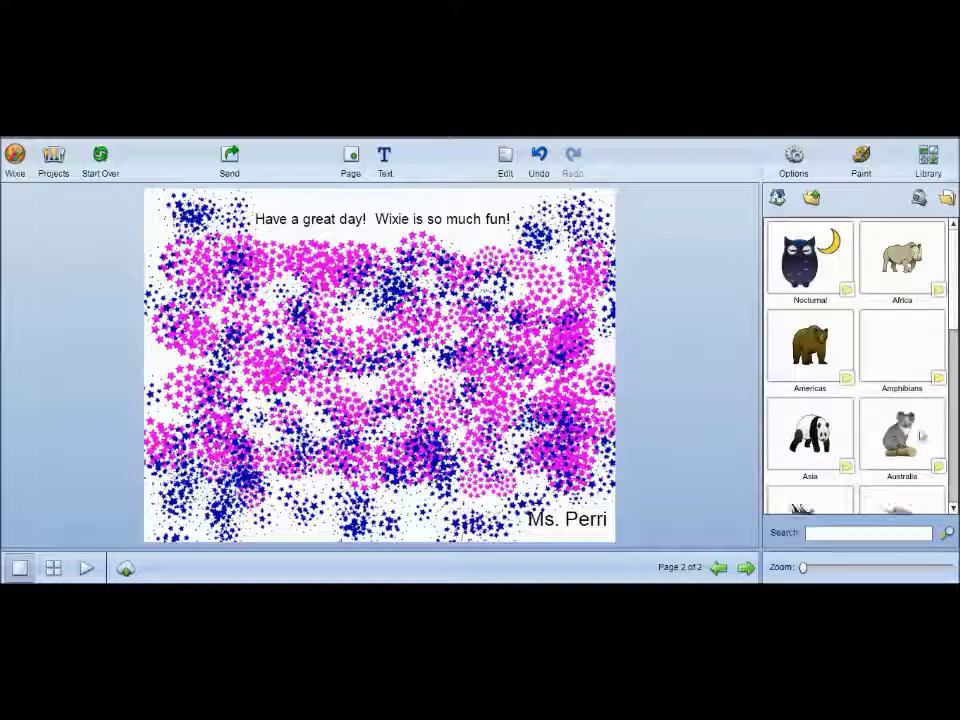
scroll(857, 365, "down", 5)
scroll(857, 365, "up", 2)
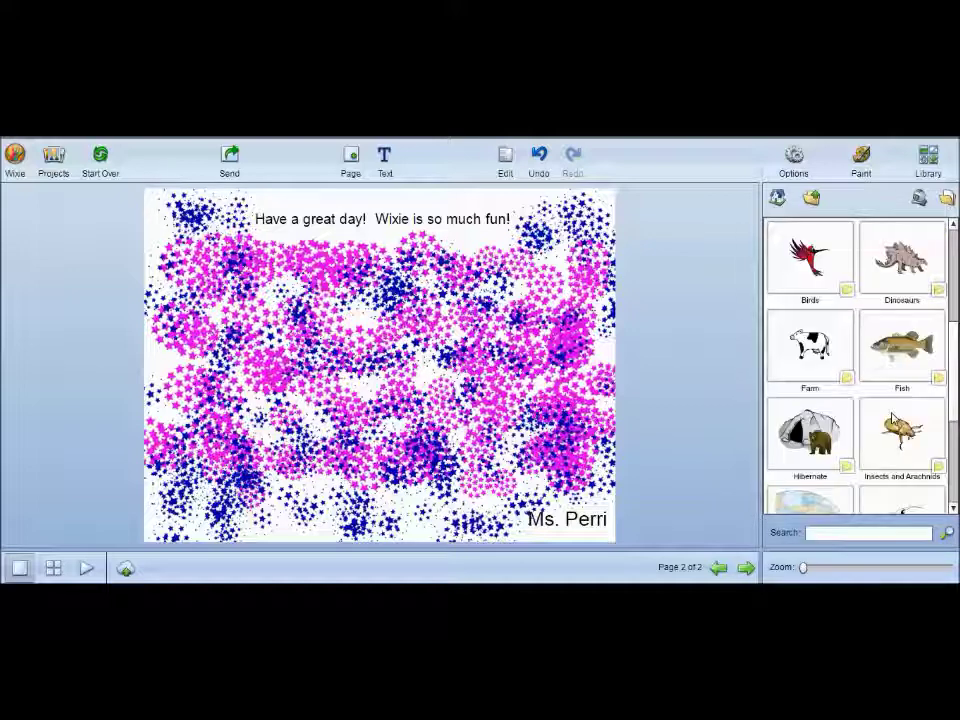
scroll(825, 431, "up", 3)
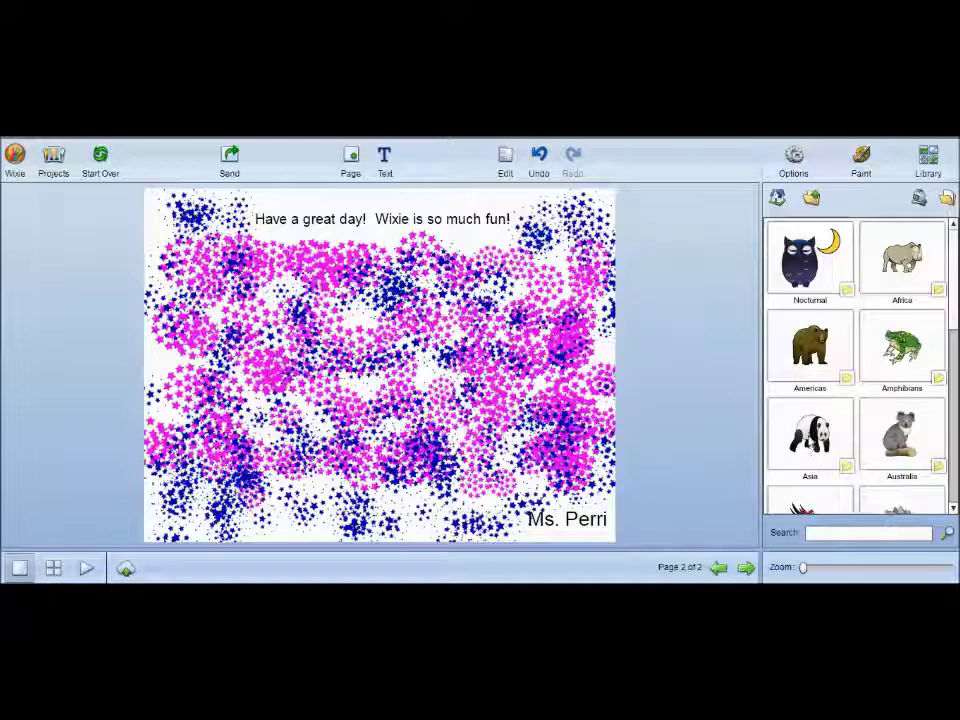
left_click(812, 437)
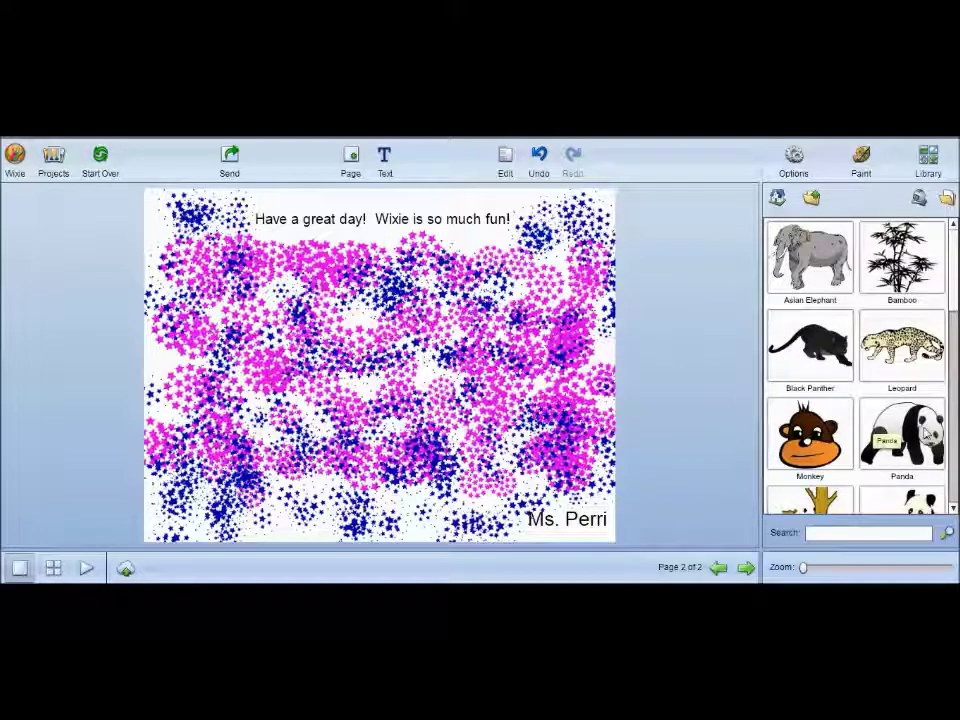
Place a trial panda on page 2, shrink, tilt and move it, then delete it
left_click_drag(928, 432, 383, 378)
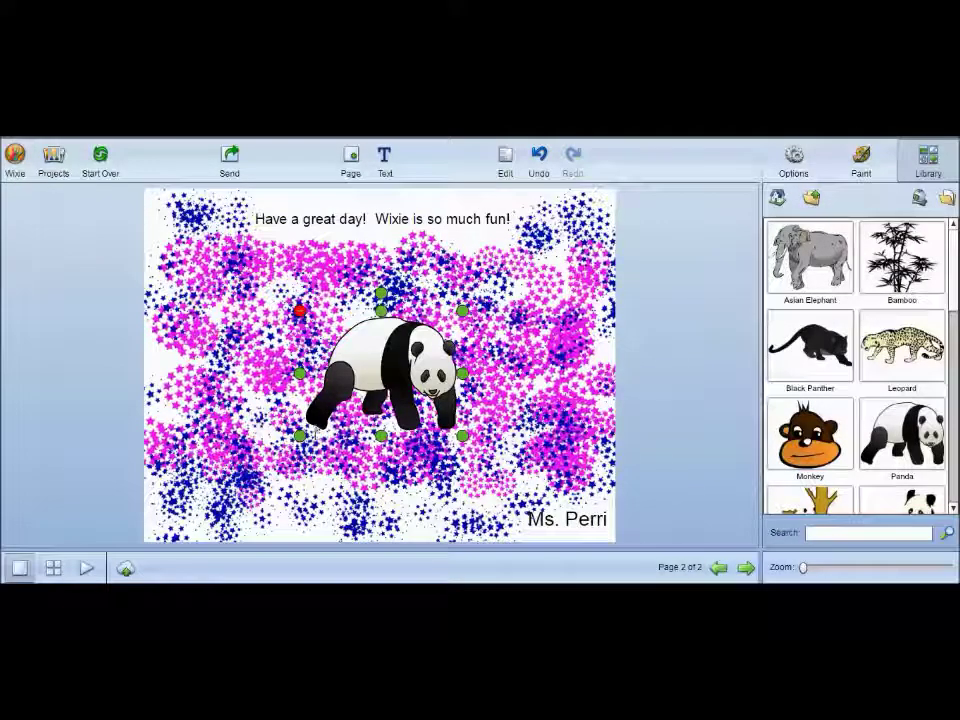
mouse_move(300, 436)
left_mouse_down()
mouse_move(253, 461)
mouse_move(405, 362)
mouse_move(296, 439)
left_mouse_up()
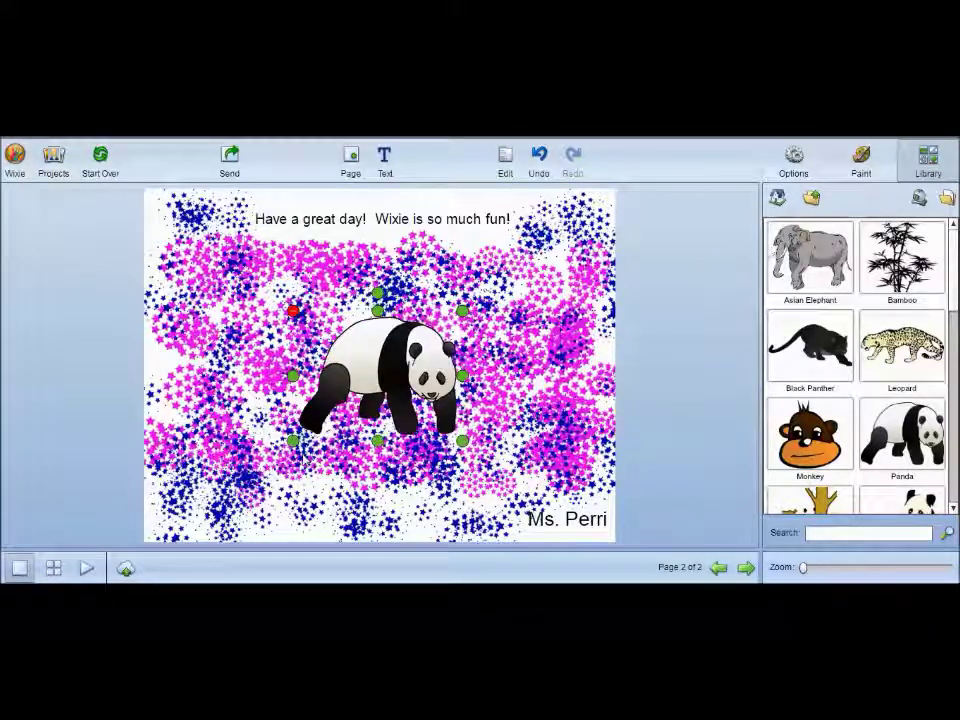
left_click_drag(294, 311, 279, 271)
left_click_drag(373, 370, 306, 400)
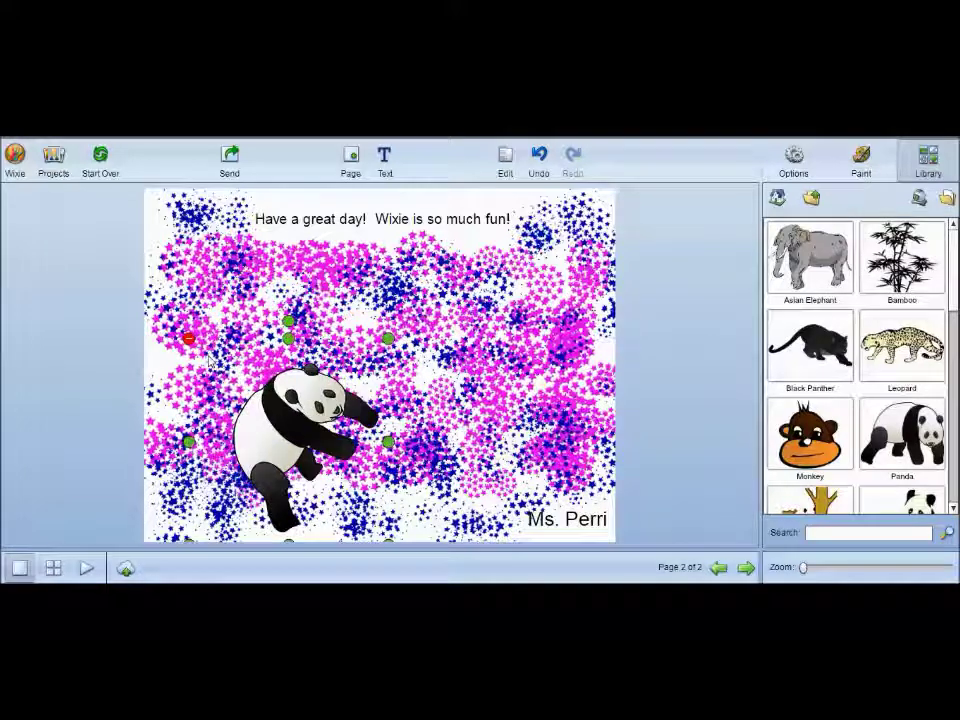
key("Delete")
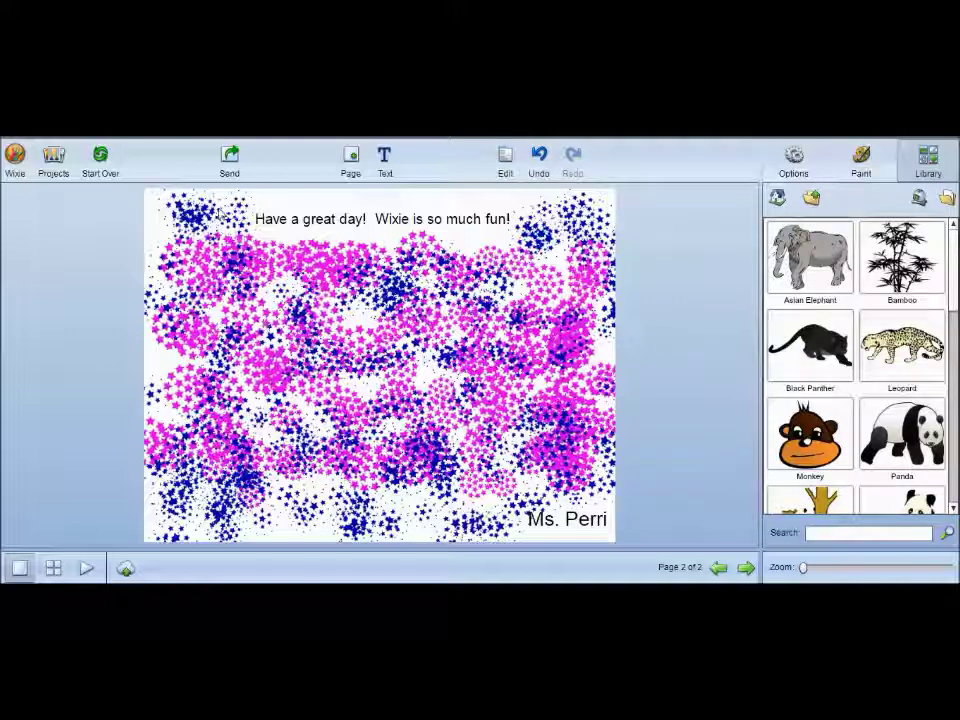
Add a new page 3 and return to the Library's top level
left_click(349, 160)
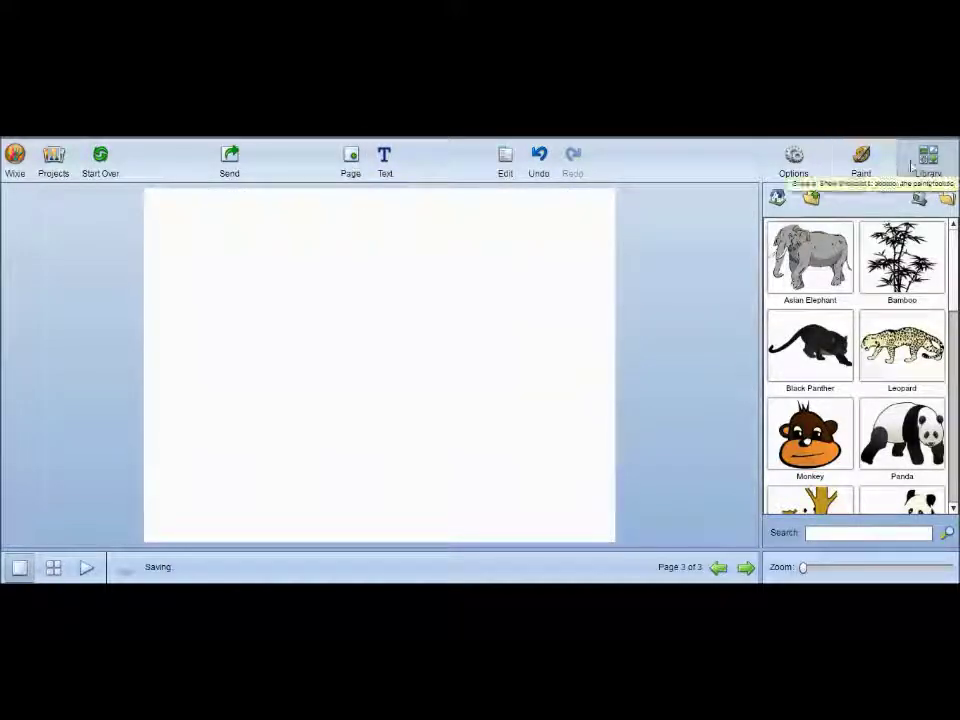
left_click(813, 198)
left_click(813, 198)
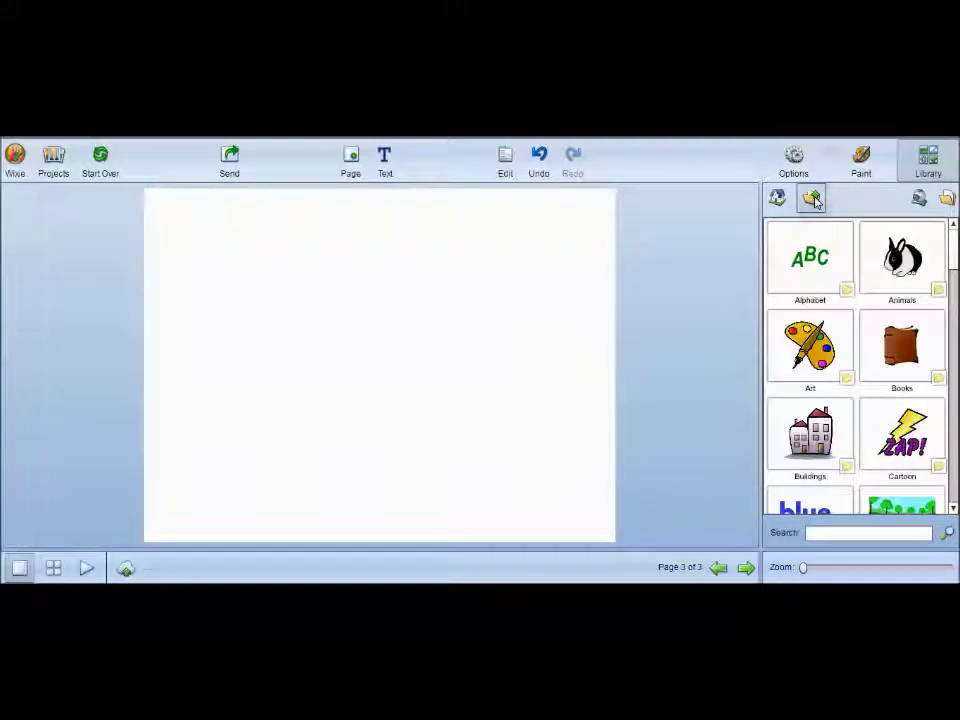
left_click(813, 198)
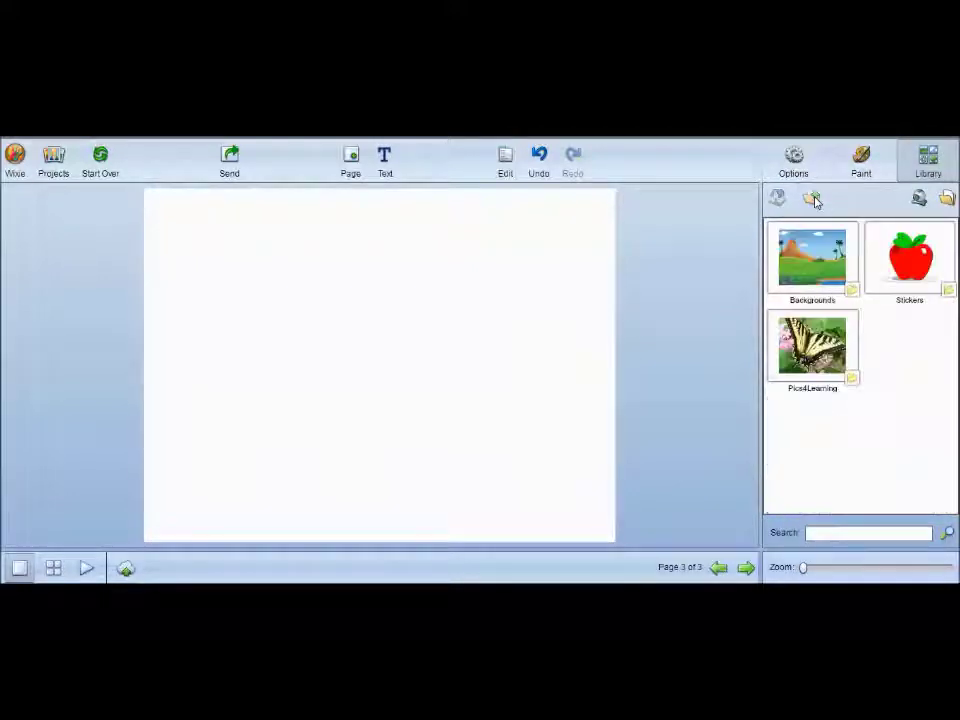
Fill page 3 with the Forest background from Backgrounds > Habitats
left_click(812, 264)
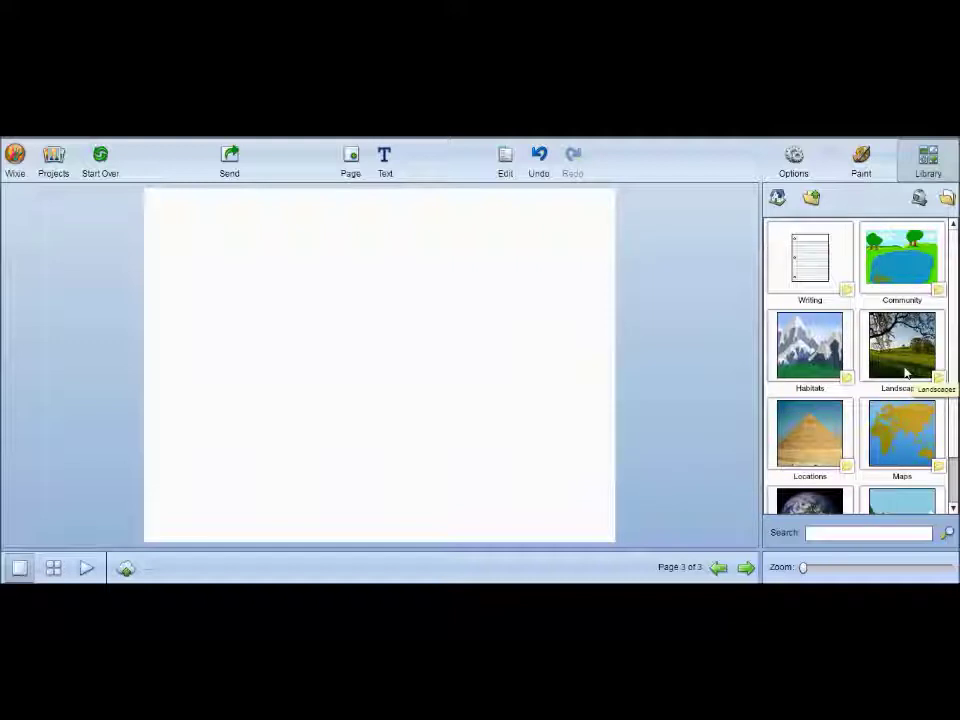
scroll(918, 372, "down", 1)
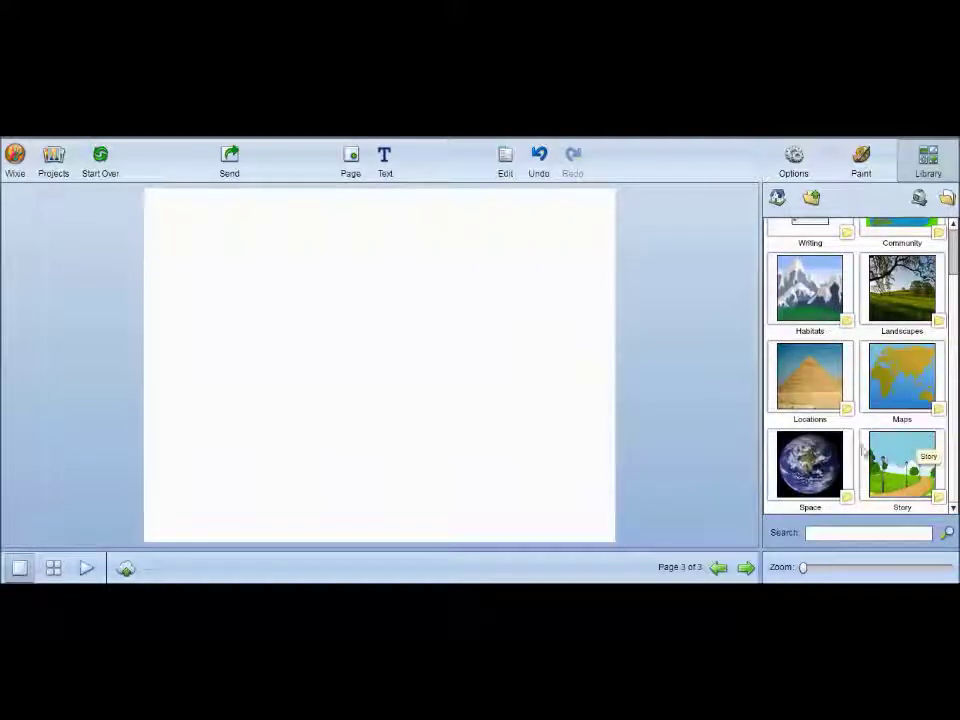
scroll(936, 322, "up", 1)
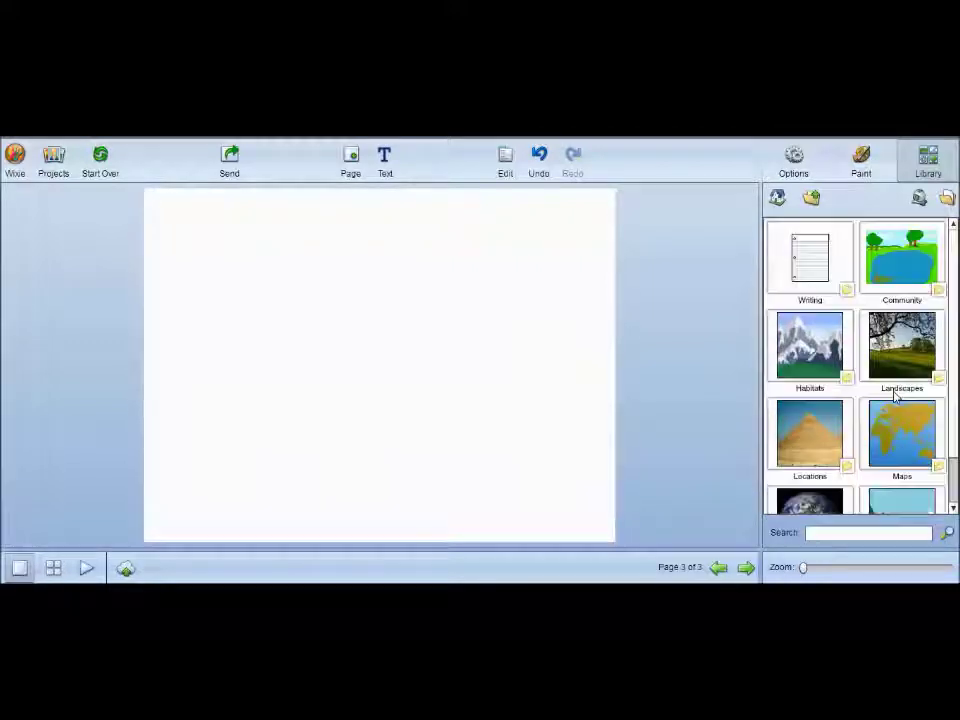
left_click(800, 346)
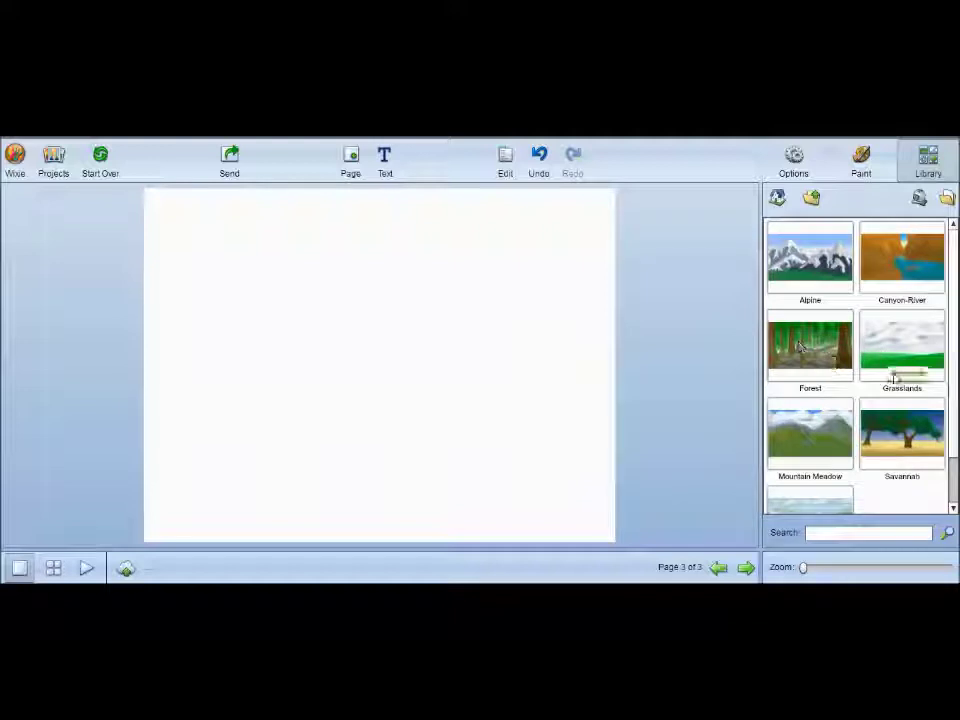
scroll(896, 377, "down", 2)
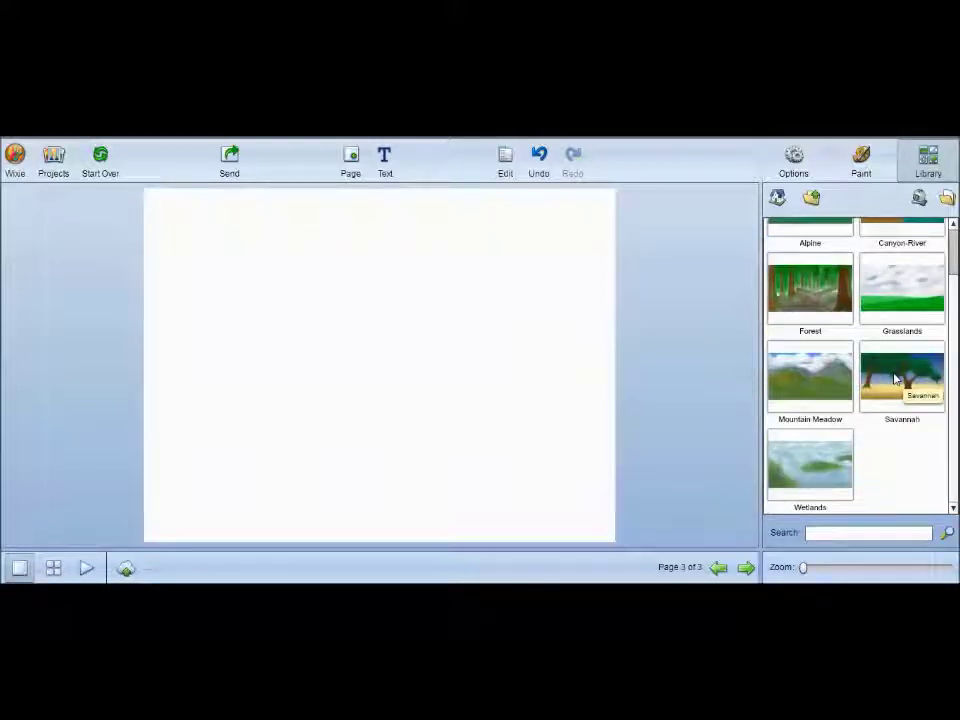
left_click(808, 294)
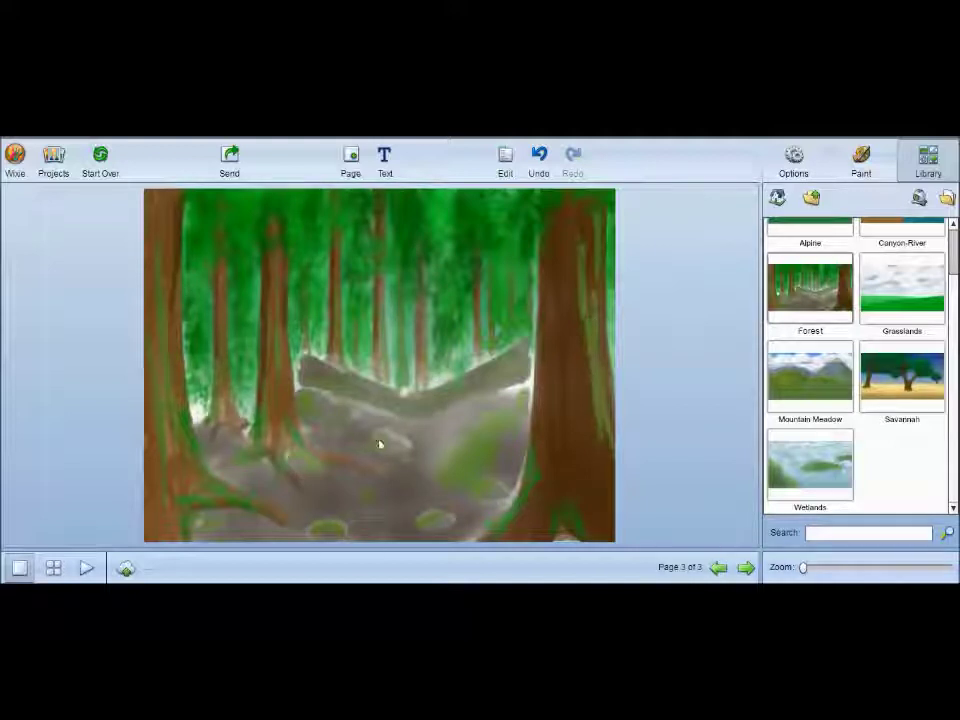
Go back to the Asia animal stickers in the Library
left_click(811, 198)
left_click(811, 198)
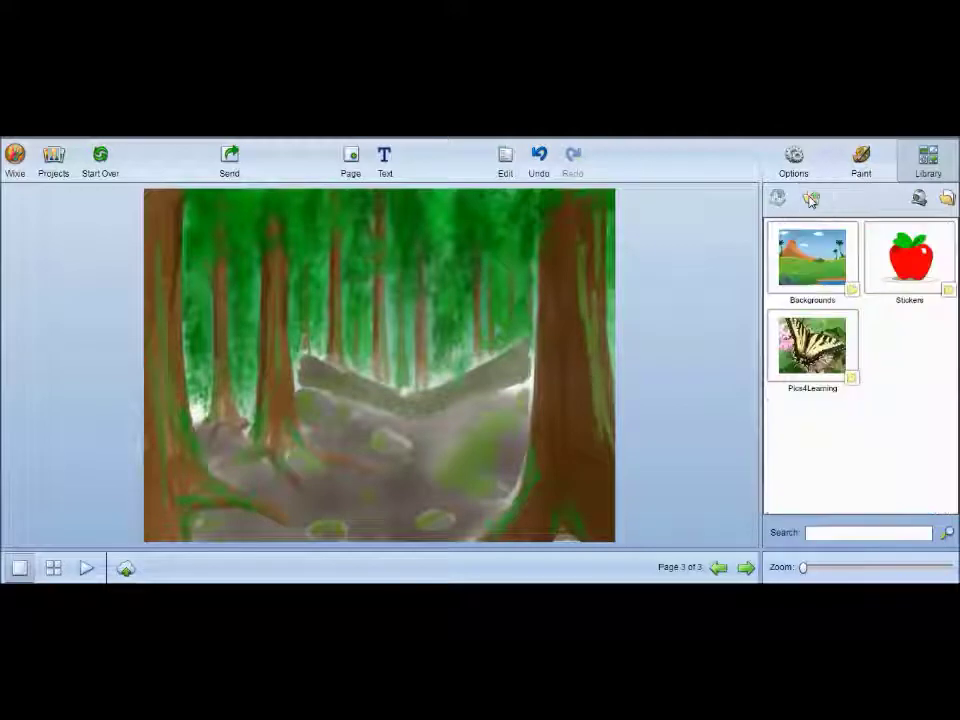
left_click(914, 270)
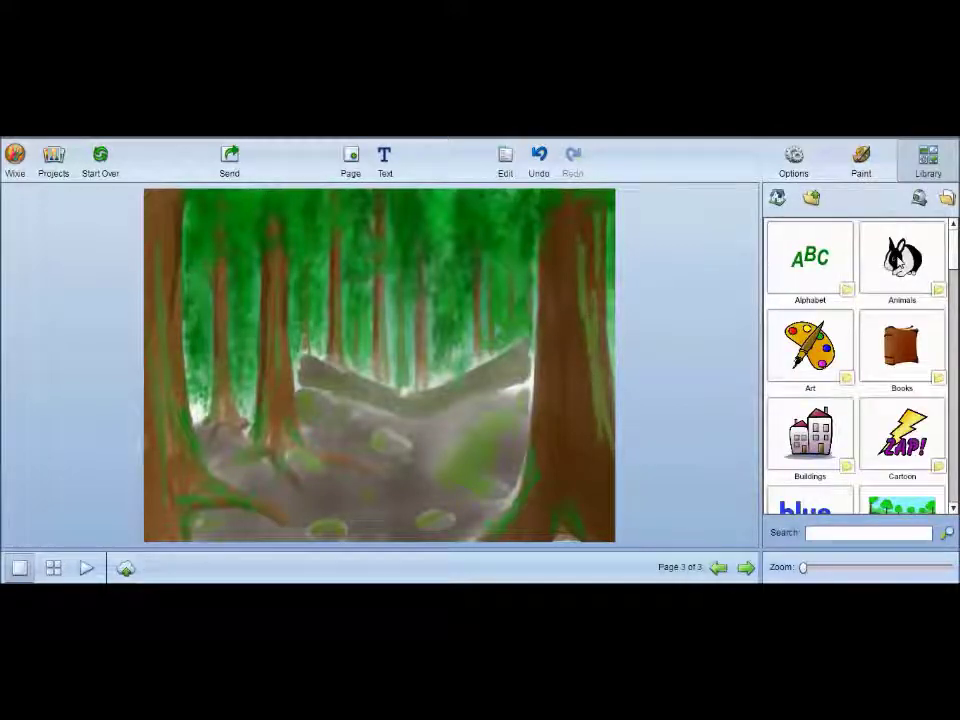
left_click(899, 260)
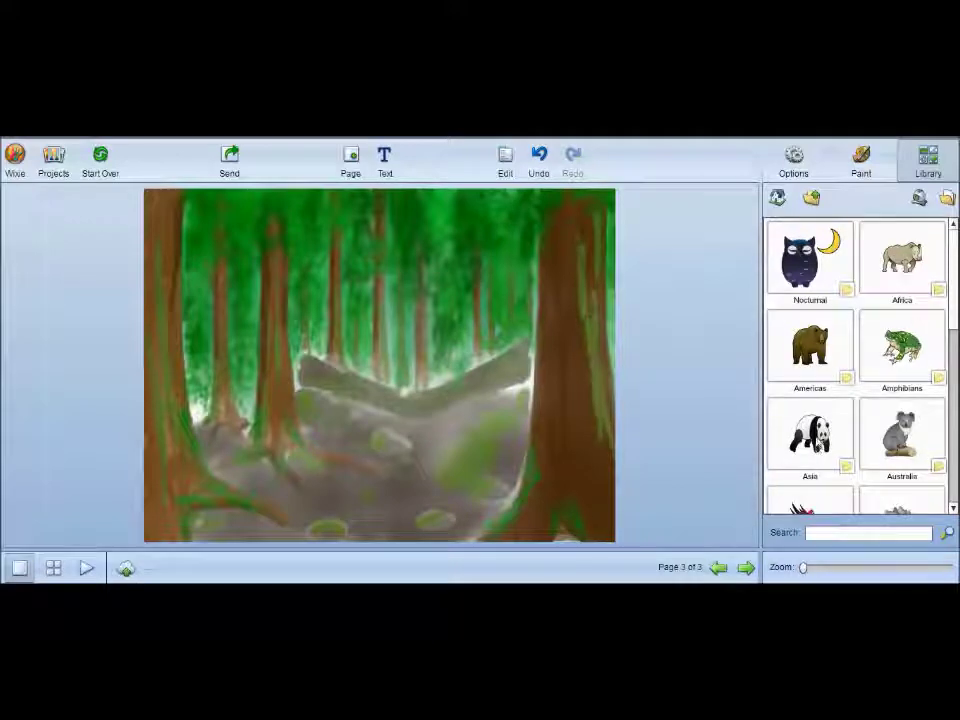
left_click(812, 437)
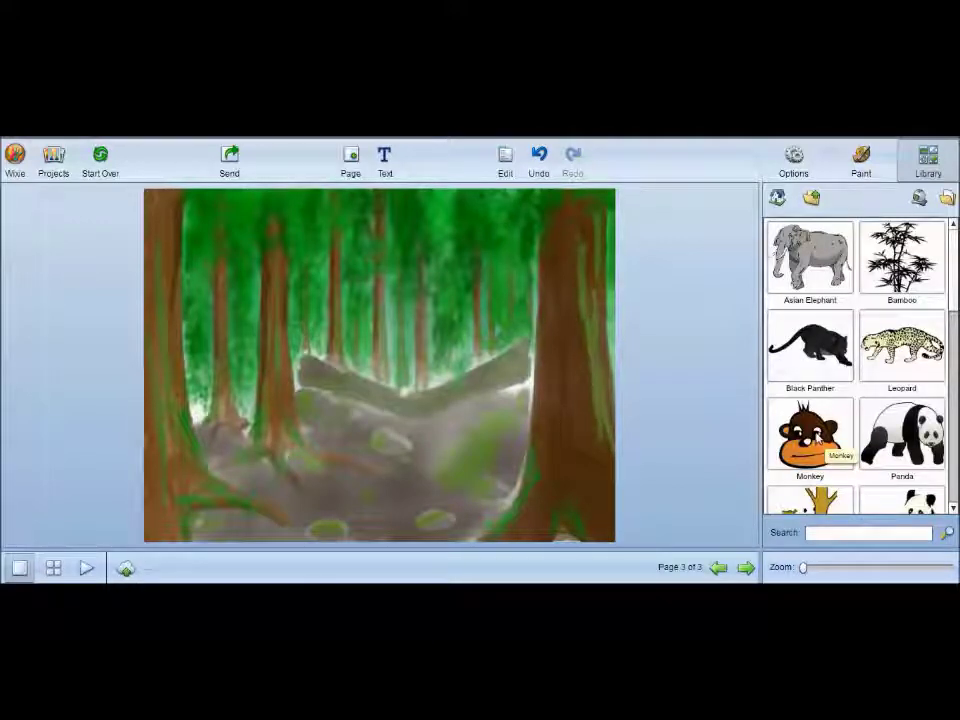
scroll(862, 428, "down", 3)
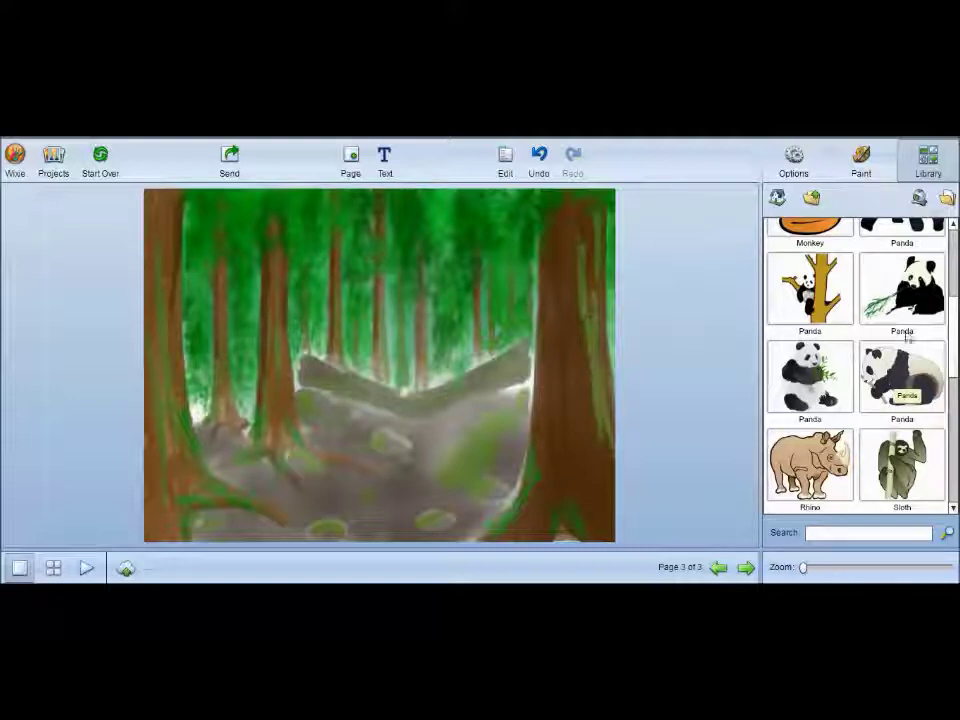
scroll(907, 338, "up", 3)
Place a large panda beside the right-hand tree of the forest page
left_click_drag(905, 435, 285, 455)
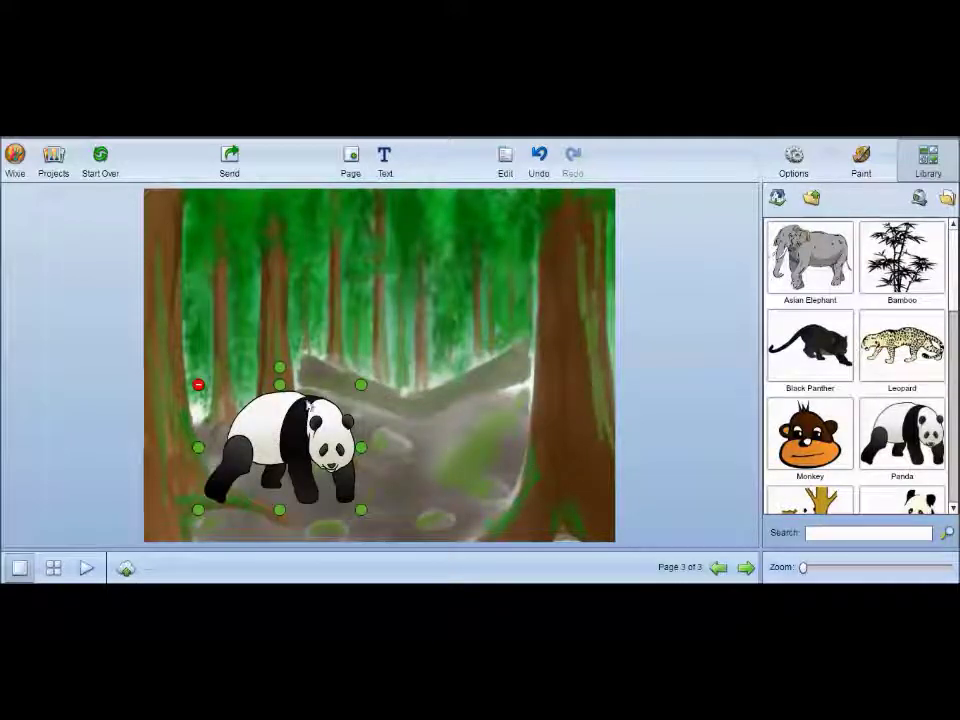
left_click_drag(282, 372, 280, 335)
left_click_drag(268, 455, 477, 453)
left_click_drag(390, 471, 372, 470)
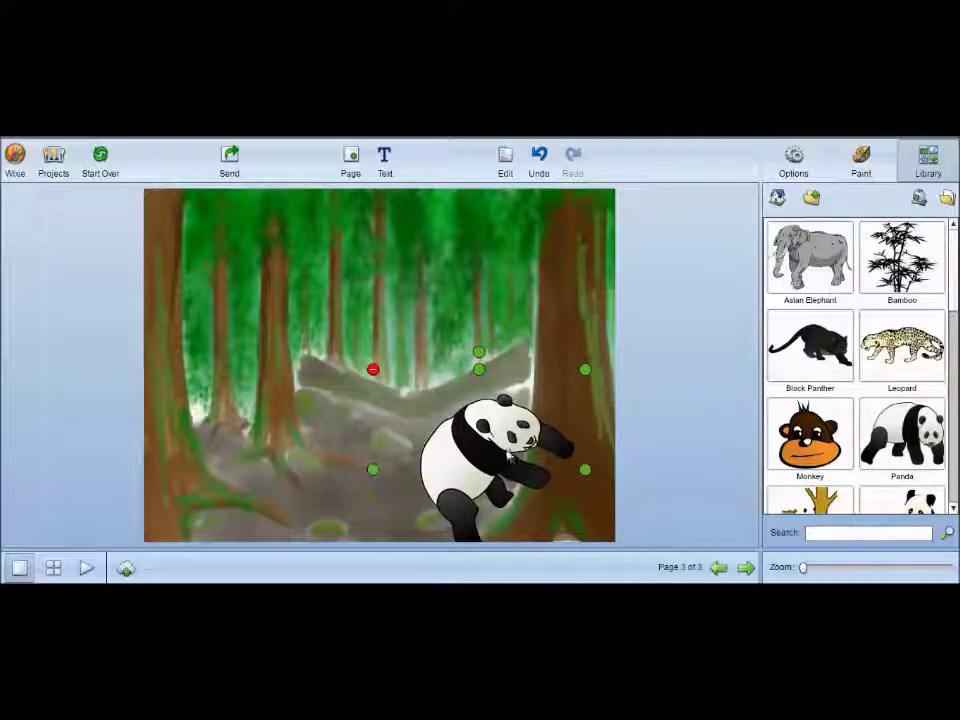
left_click_drag(510, 455, 517, 438)
left_click(282, 465)
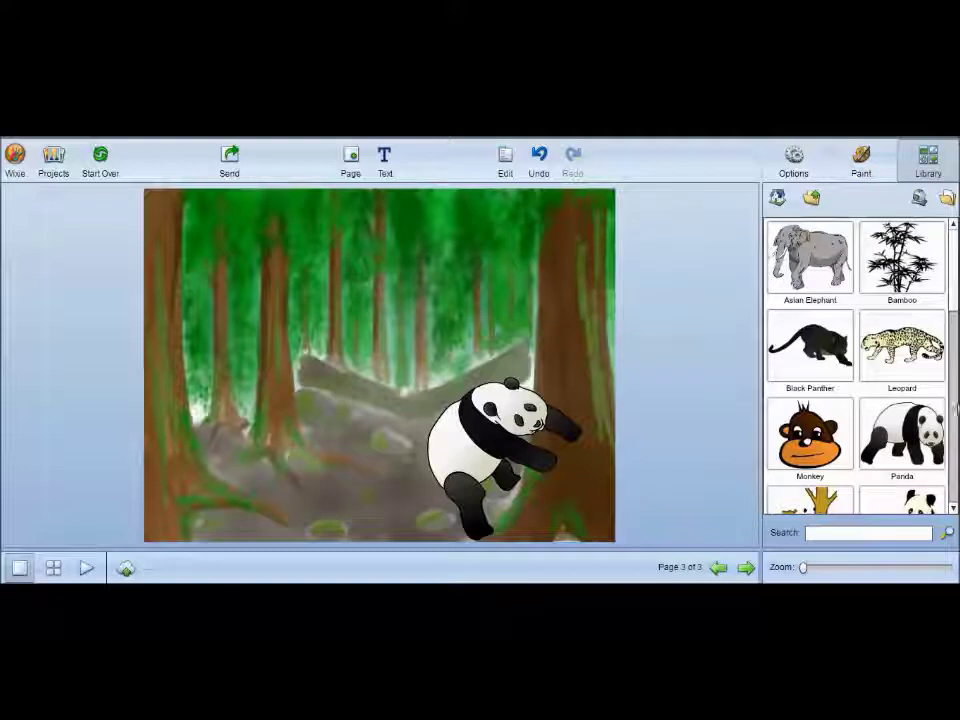
Add the panda-in-tree sticker, enlarge it and move it left of centre
scroll(955, 379, "down", 5)
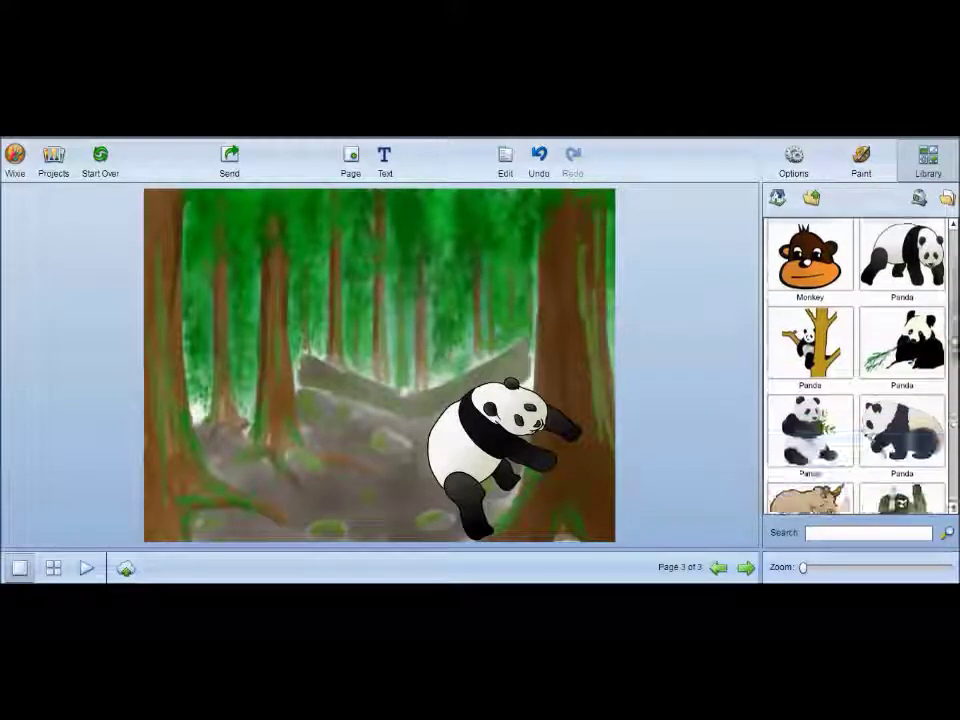
scroll(947, 390, "down", 3)
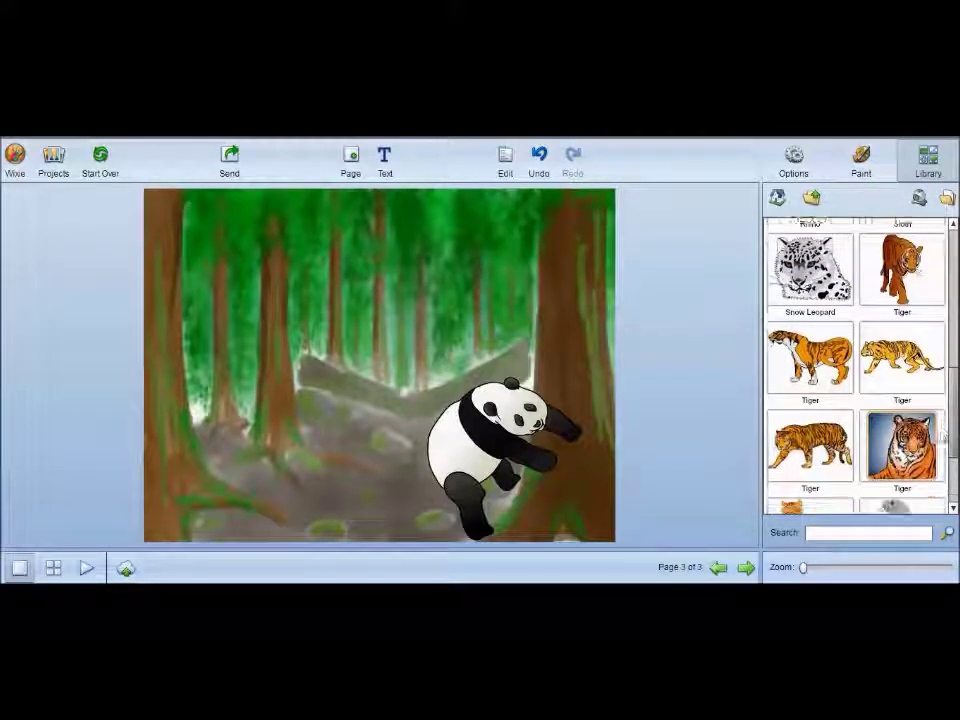
scroll(940, 453, "up", 3)
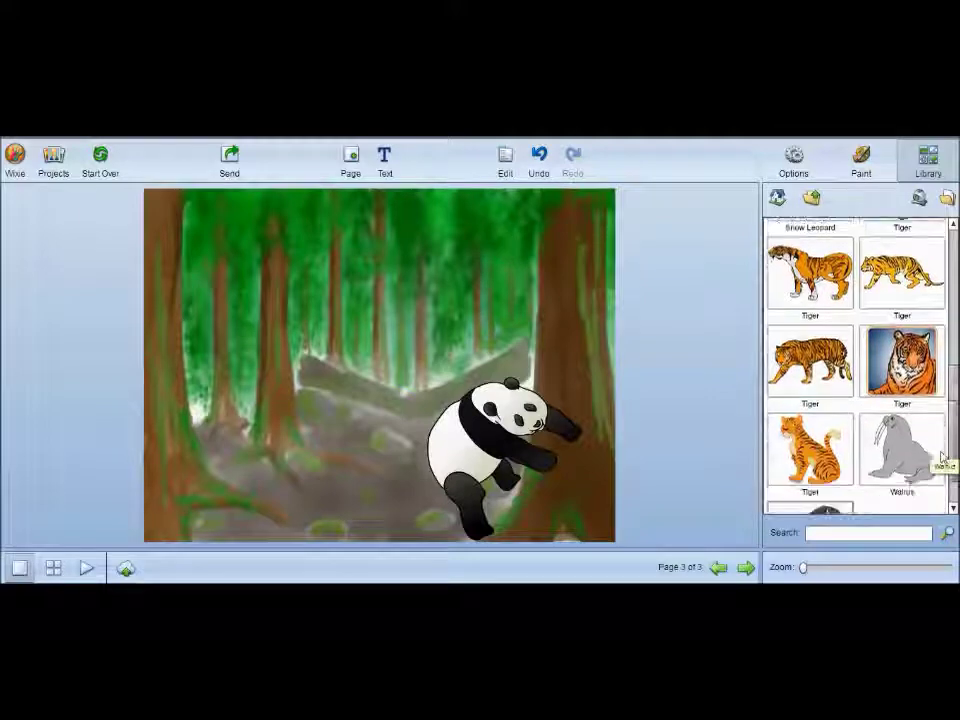
scroll(955, 375, "up", 2)
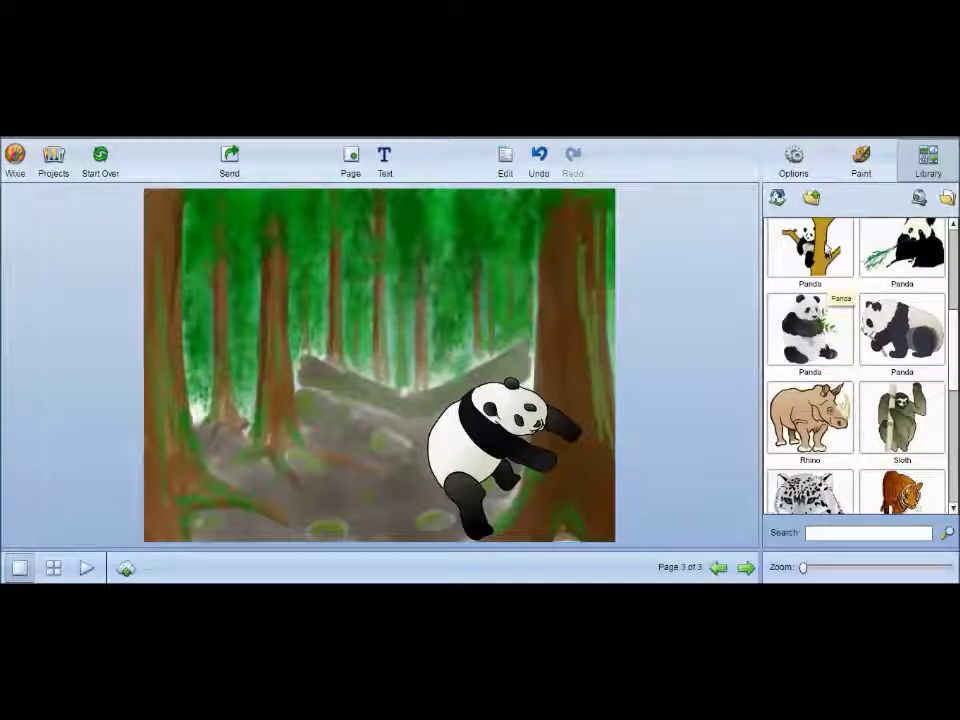
left_click_drag(826, 250, 281, 292)
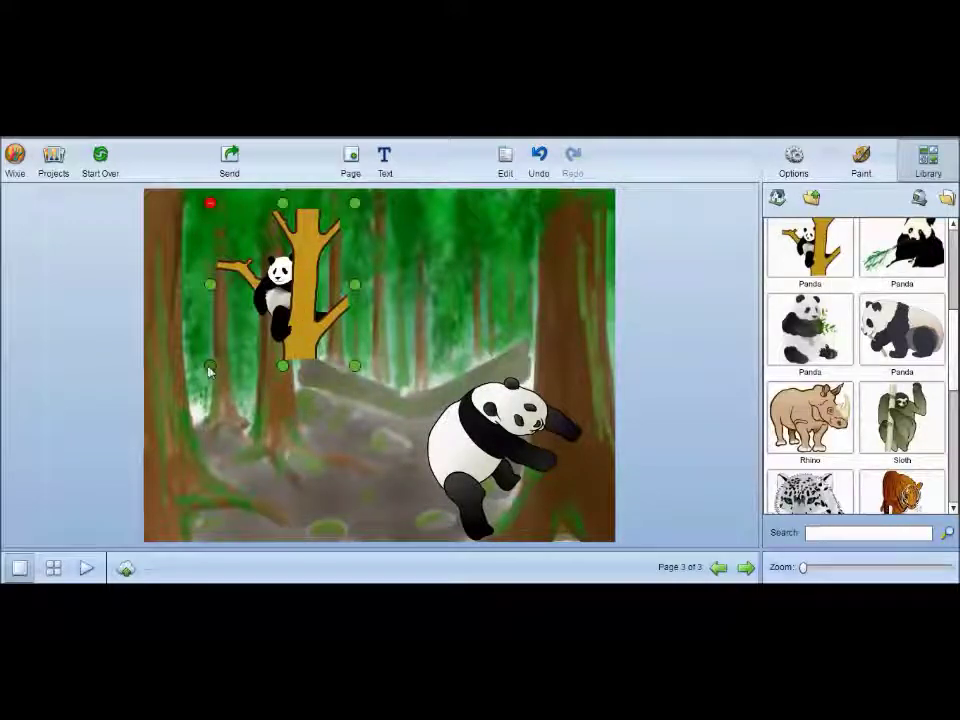
left_click_drag(210, 372, 148, 442)
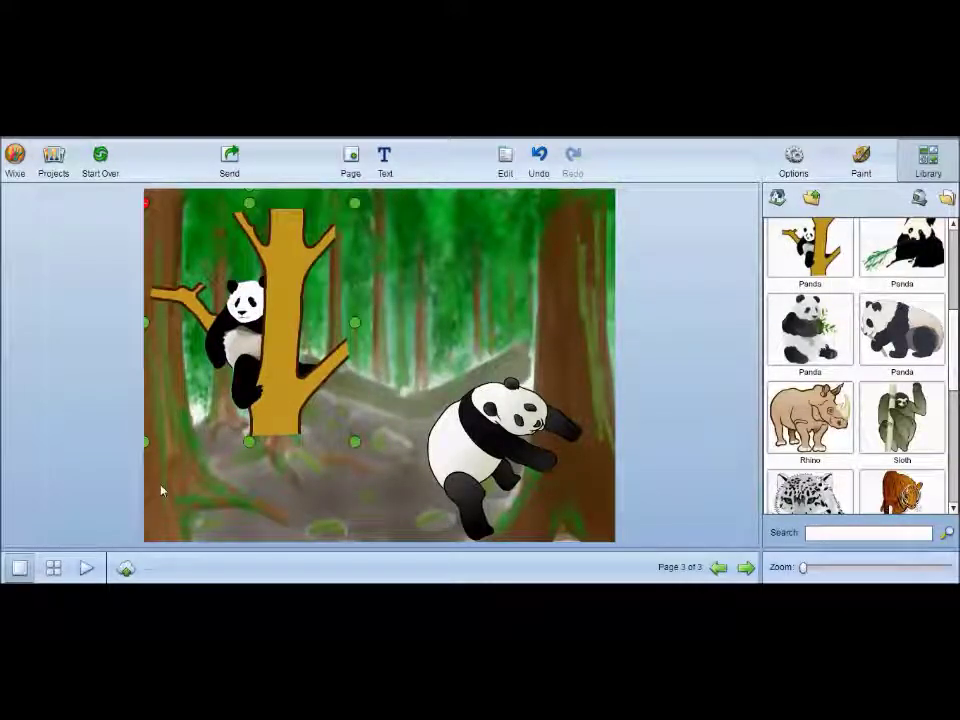
left_click_drag(281, 331, 332, 403)
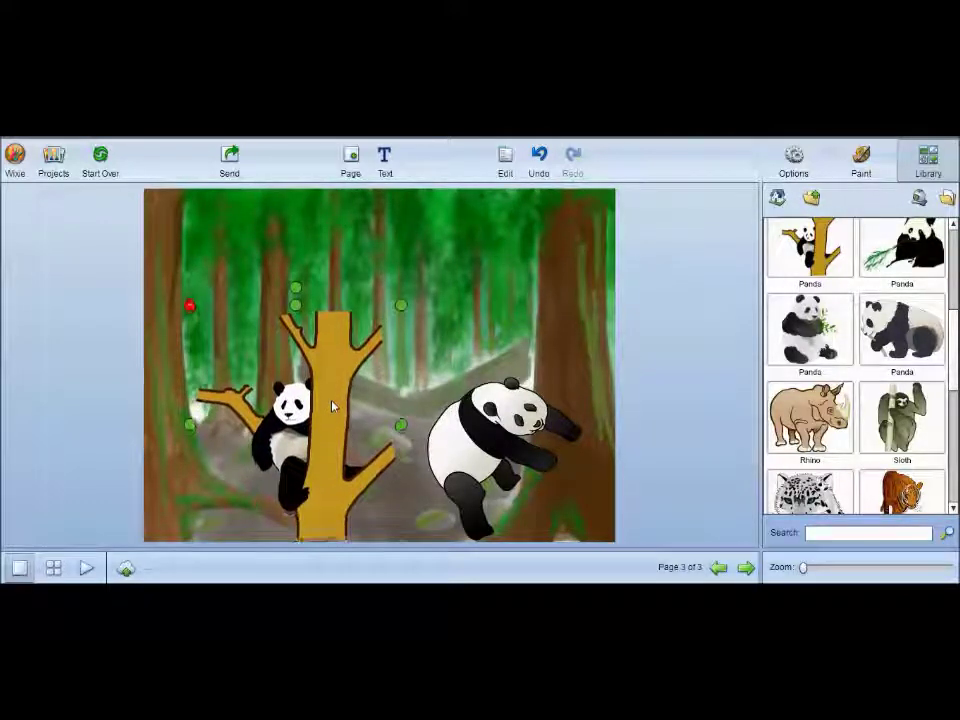
left_click(718, 394)
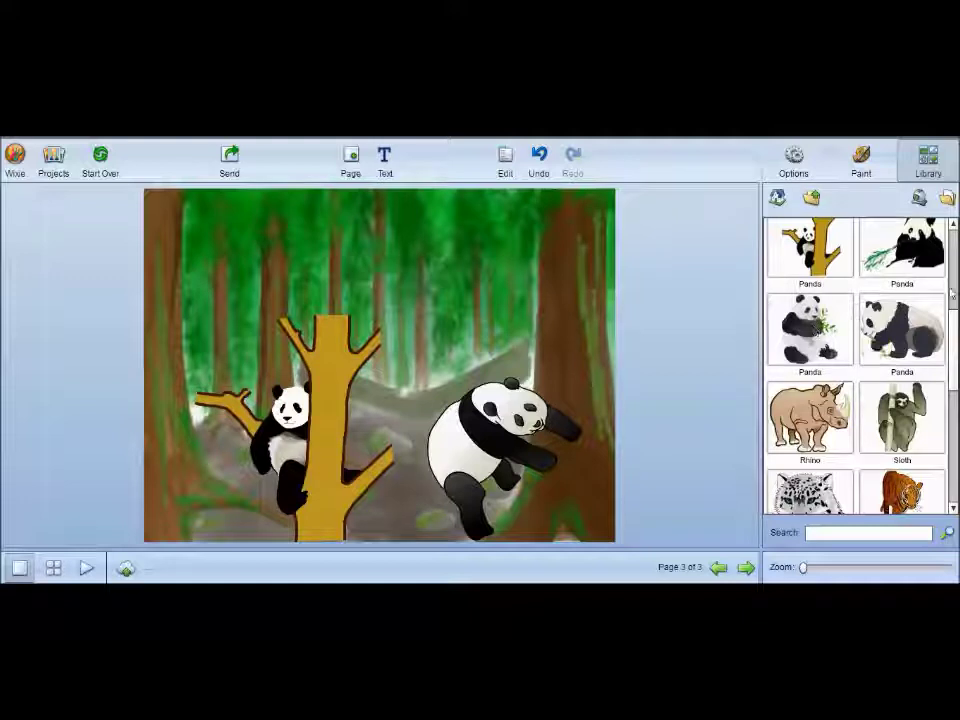
Place a small bamboo panda in the lower-left corner of the forest page
left_click_drag(828, 328, 184, 489)
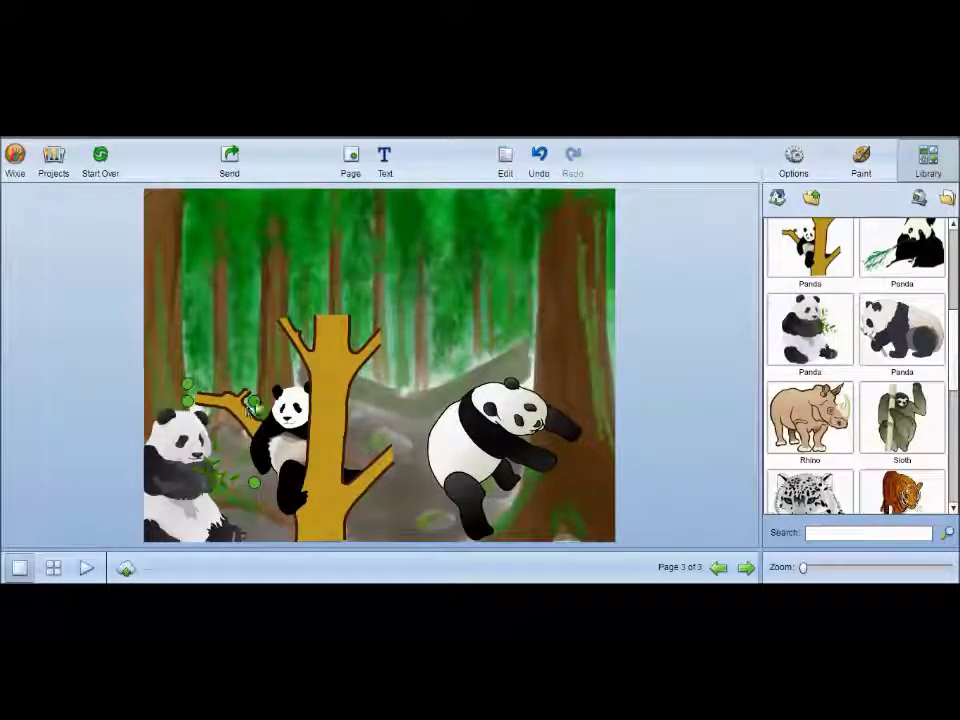
left_click_drag(255, 402, 203, 464)
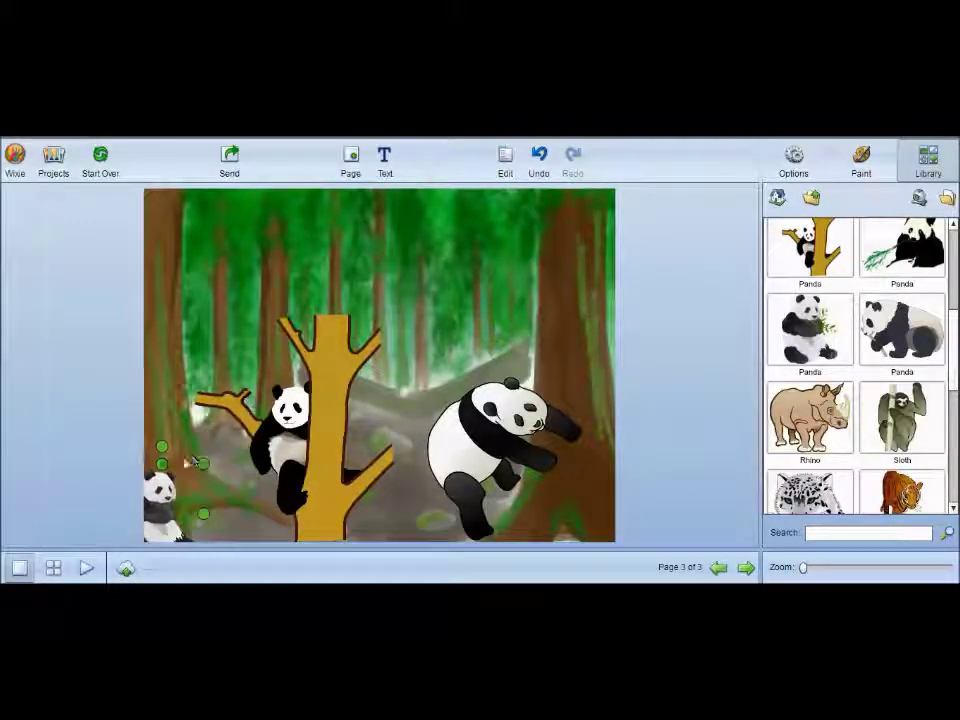
left_click_drag(158, 513, 178, 498)
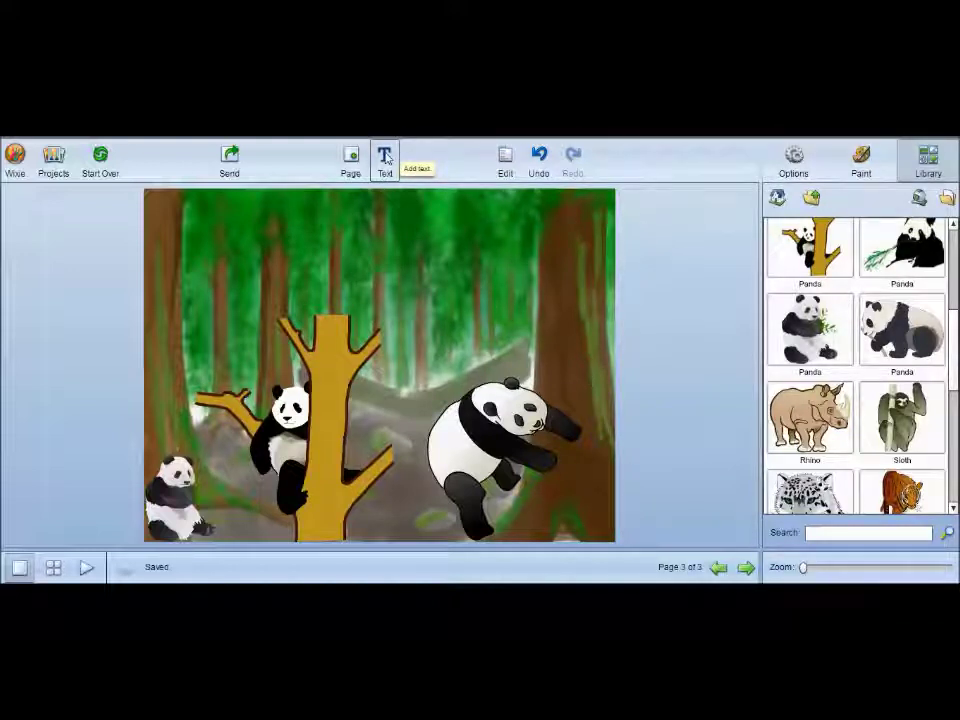
Add a text box at the top reading 'Pandas' and enlarge it
left_click(394, 164)
left_click_drag(378, 381, 340, 250)
double_click(340, 248)
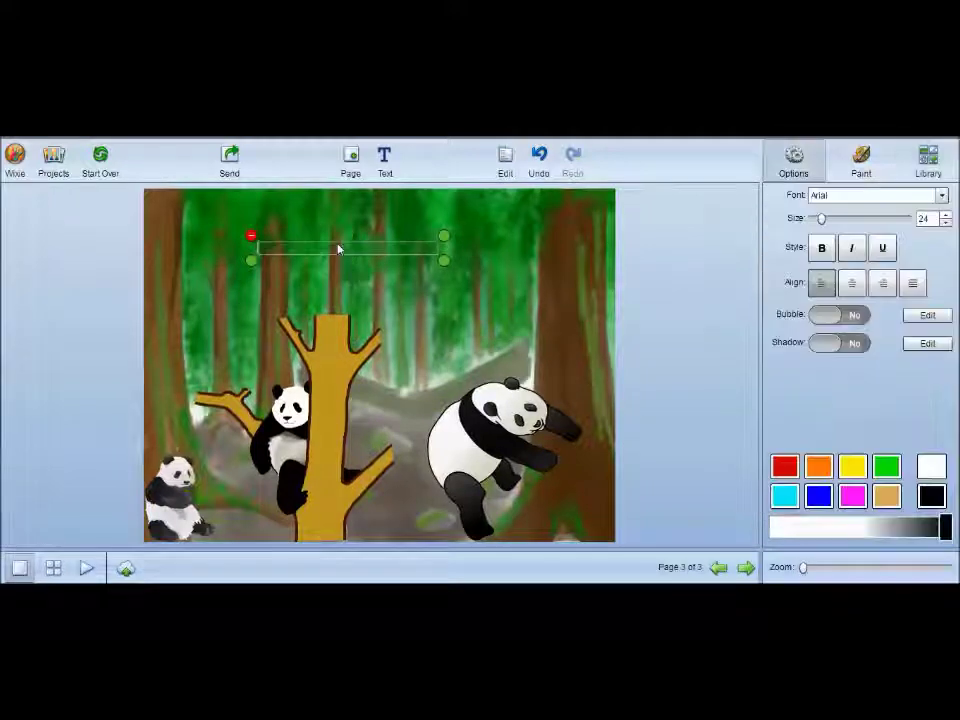
type("Pandas")
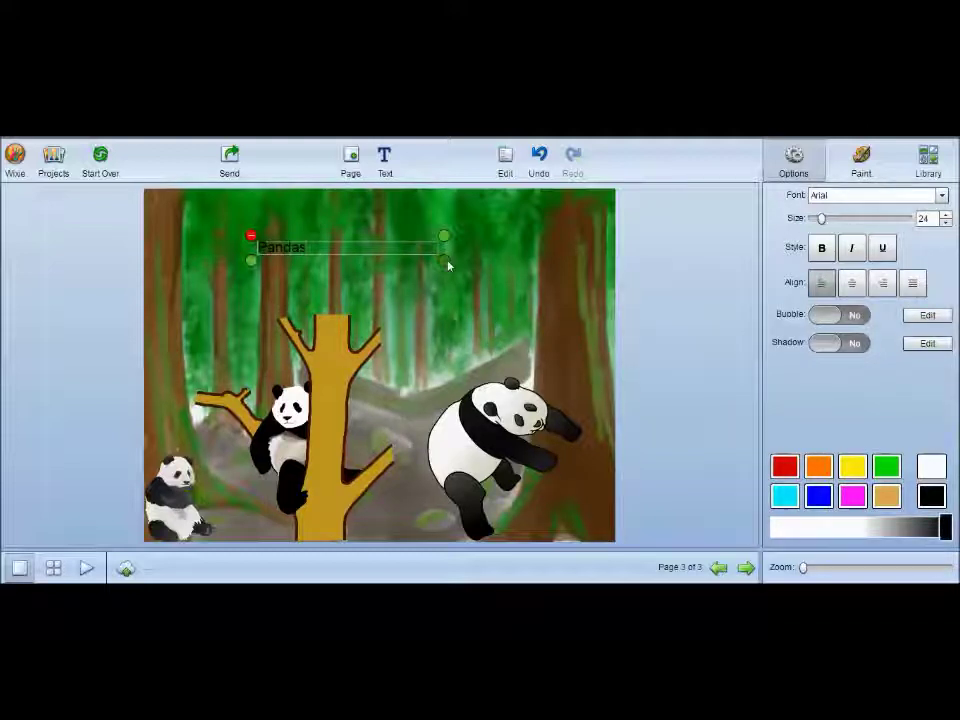
left_click_drag(448, 265, 623, 377)
Make the title bold, Baskerville Old Face and yellow, and shift it up-right
double_click(303, 253)
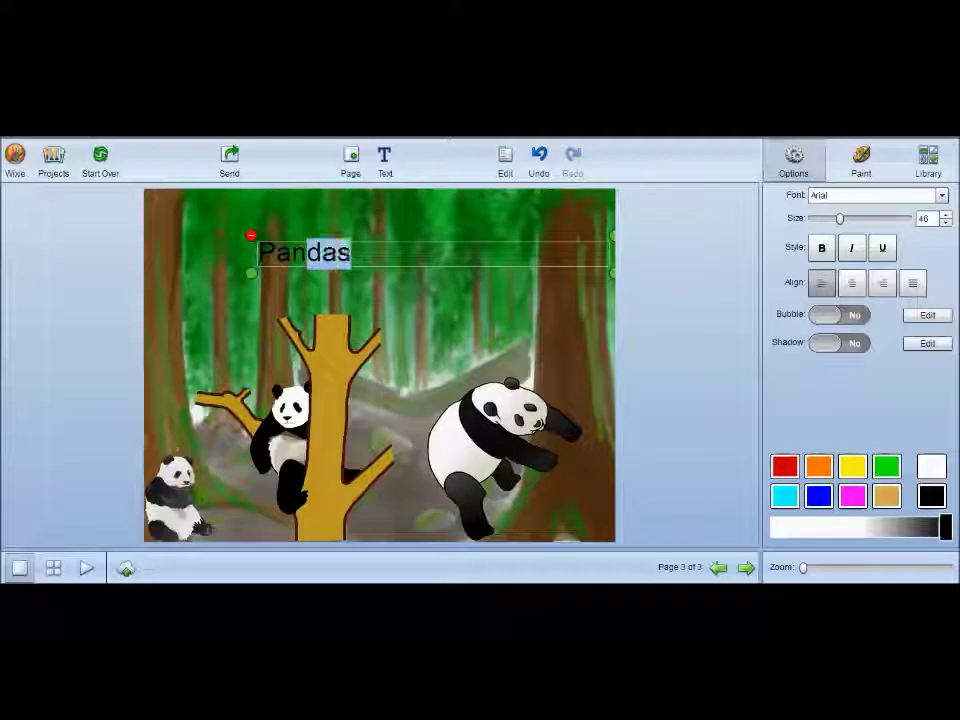
left_click(302, 253)
left_click(303, 253)
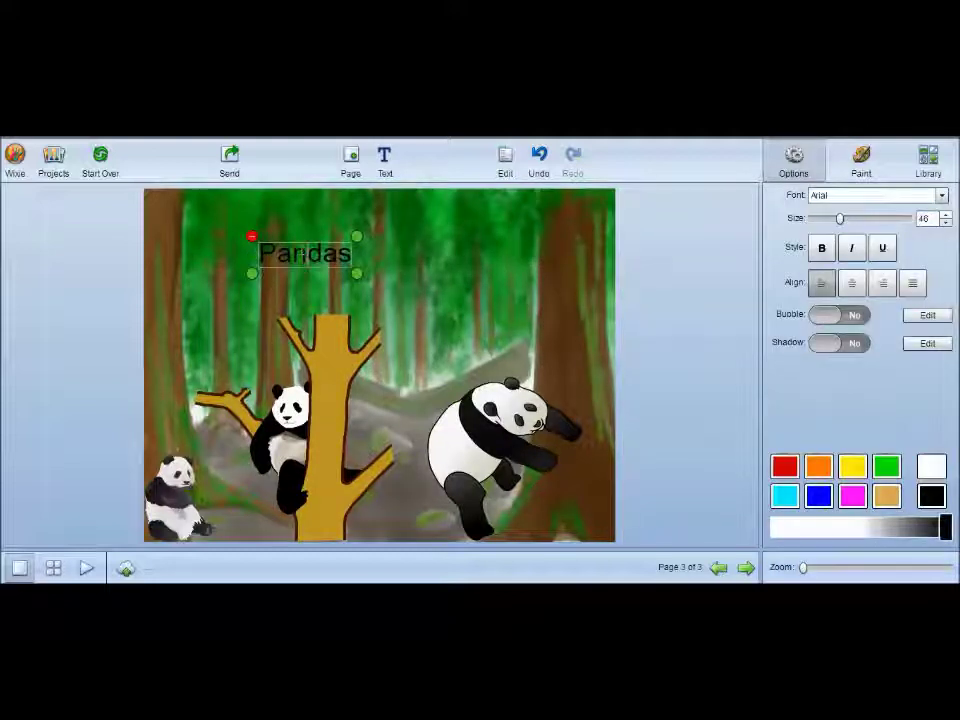
double_click(303, 253)
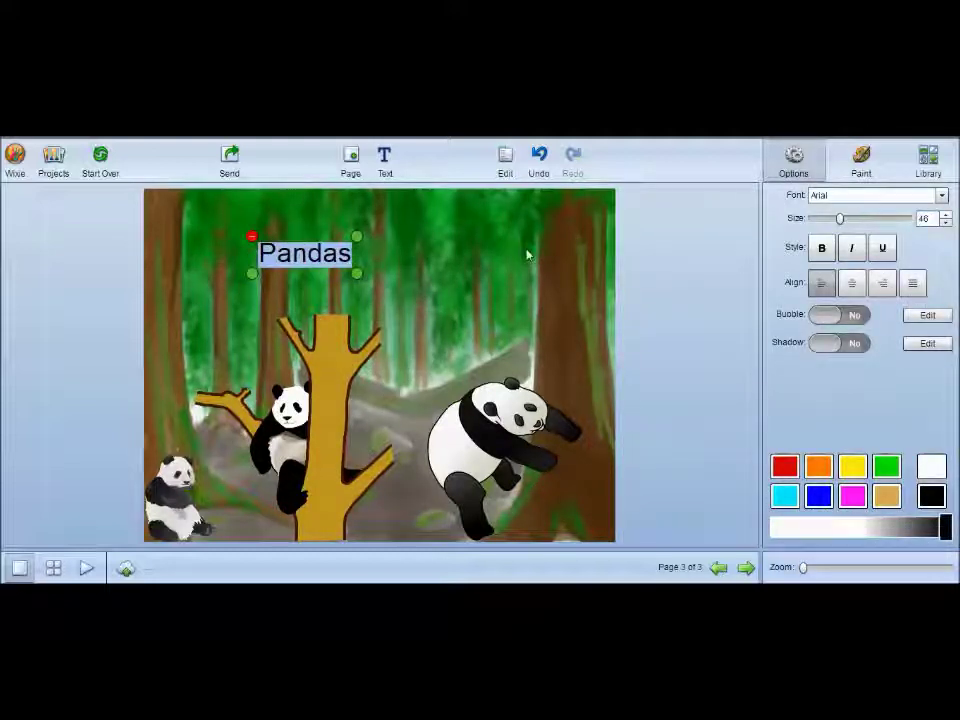
left_click(822, 250)
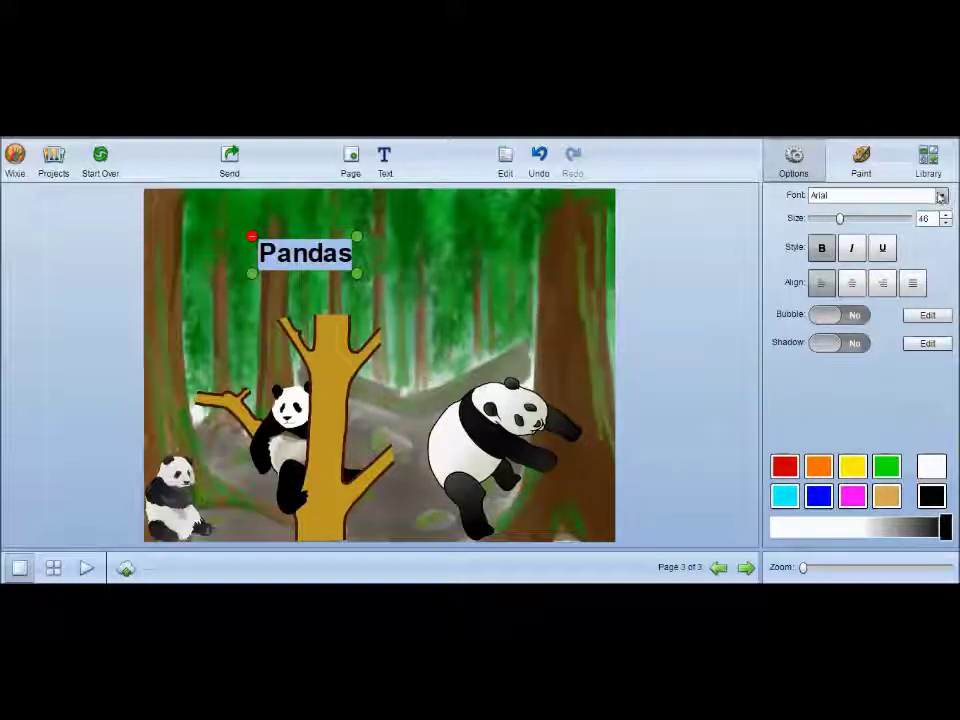
left_click(941, 195)
left_click(884, 236)
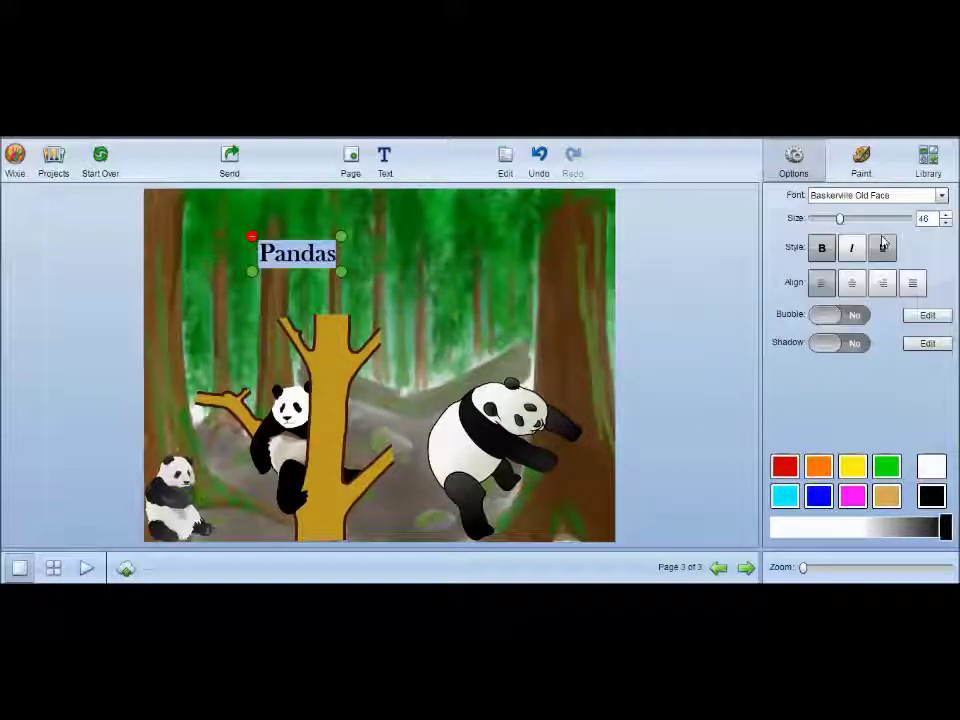
left_click(855, 466)
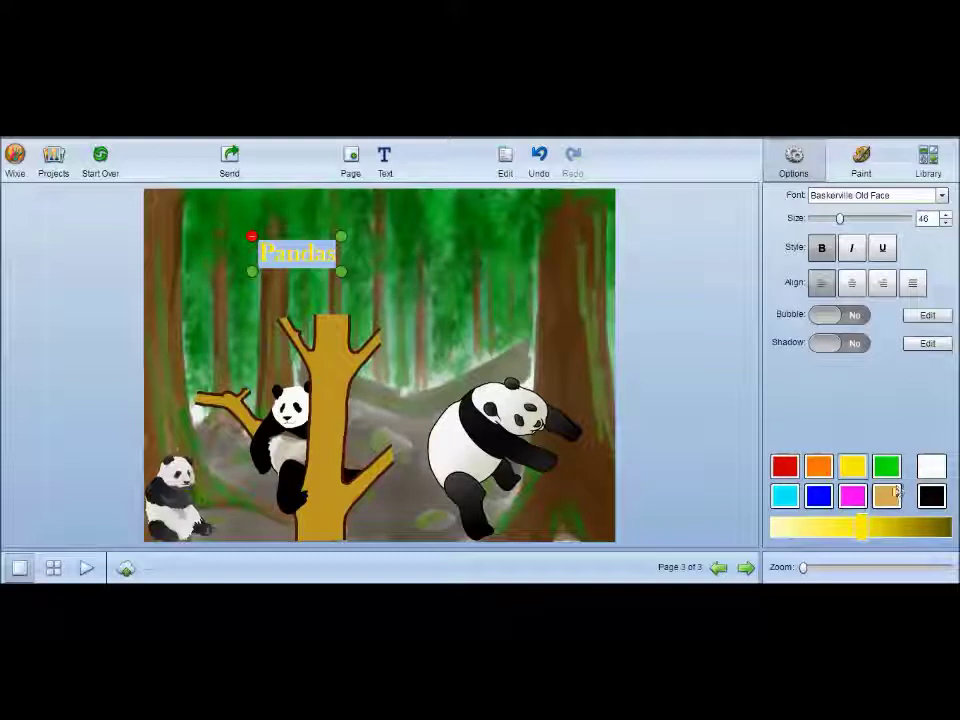
left_click_drag(300, 254, 410, 288)
left_click(410, 288)
left_click_drag(290, 255, 356, 229)
left_click(426, 284)
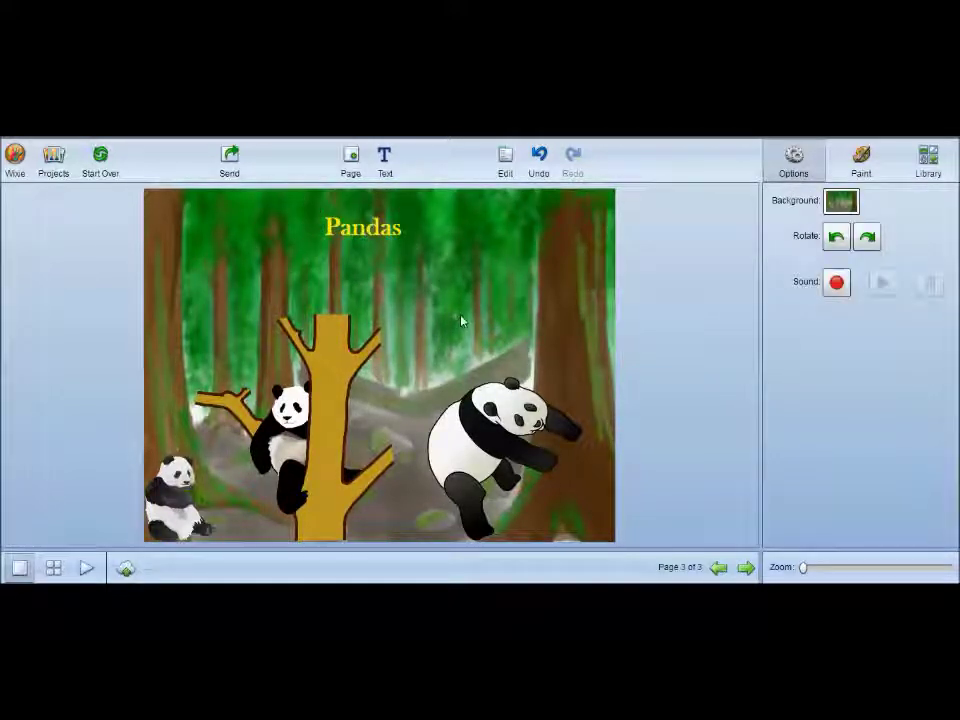
Recolour the Pandas title black, enlarge it to size 88 and centre it at top
left_click(368, 232)
double_click(369, 229)
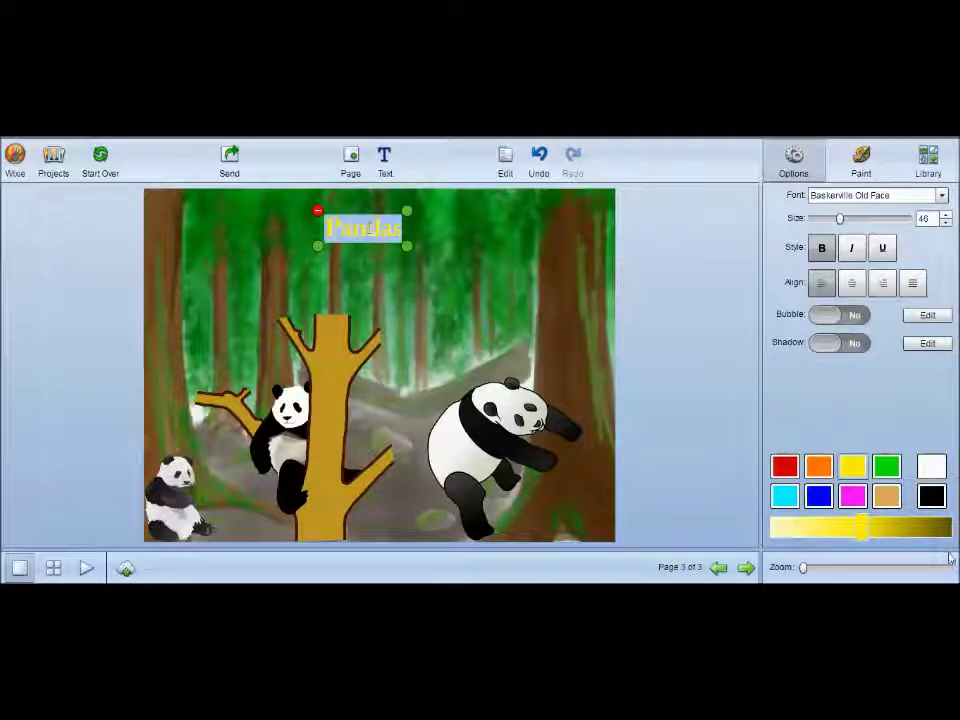
left_click(931, 496)
left_click_drag(405, 252, 476, 289)
left_click(439, 257)
left_click_drag(401, 242, 379, 231)
left_click(537, 292)
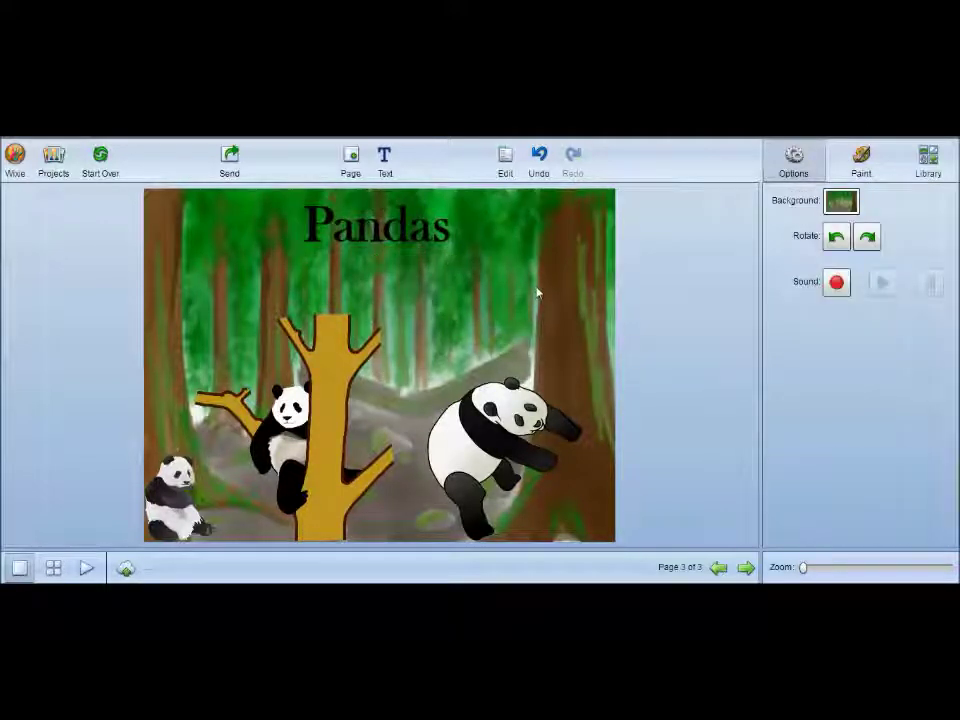
Add a text box with the teacher's name in the page's lower-right corner
left_click(384, 160)
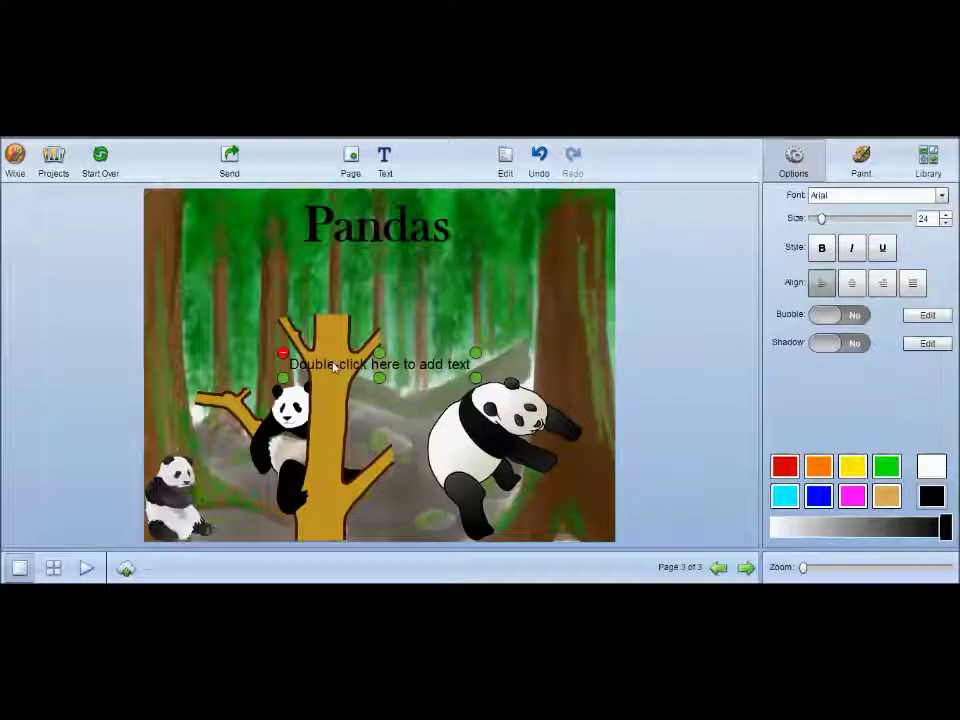
double_click(386, 366)
type("Ms. Perri")
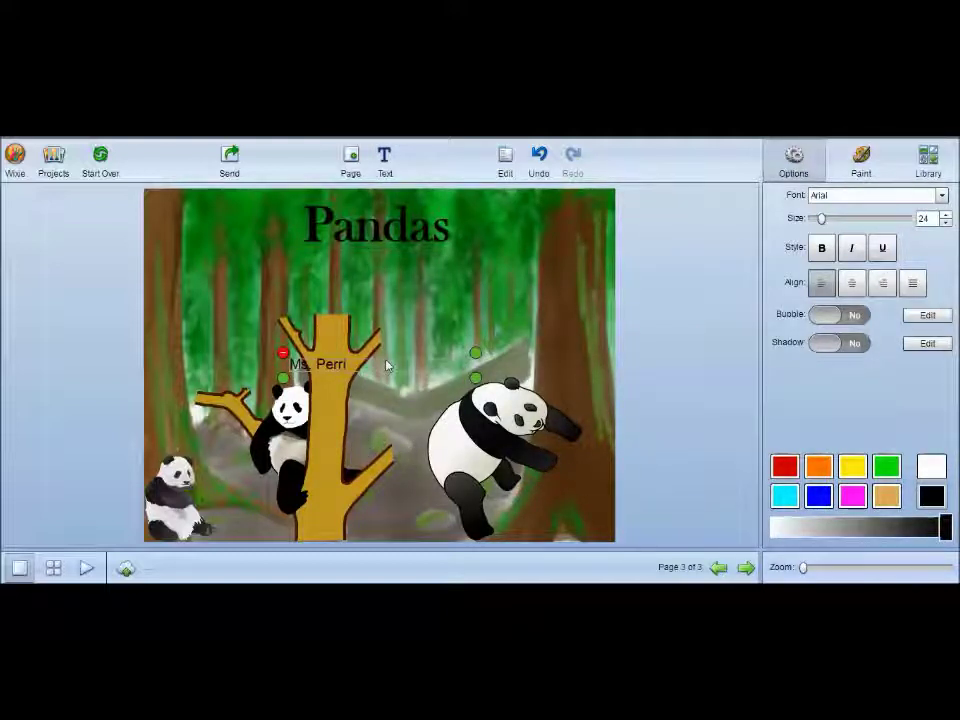
left_click(448, 287)
left_click_drag(352, 386, 585, 527)
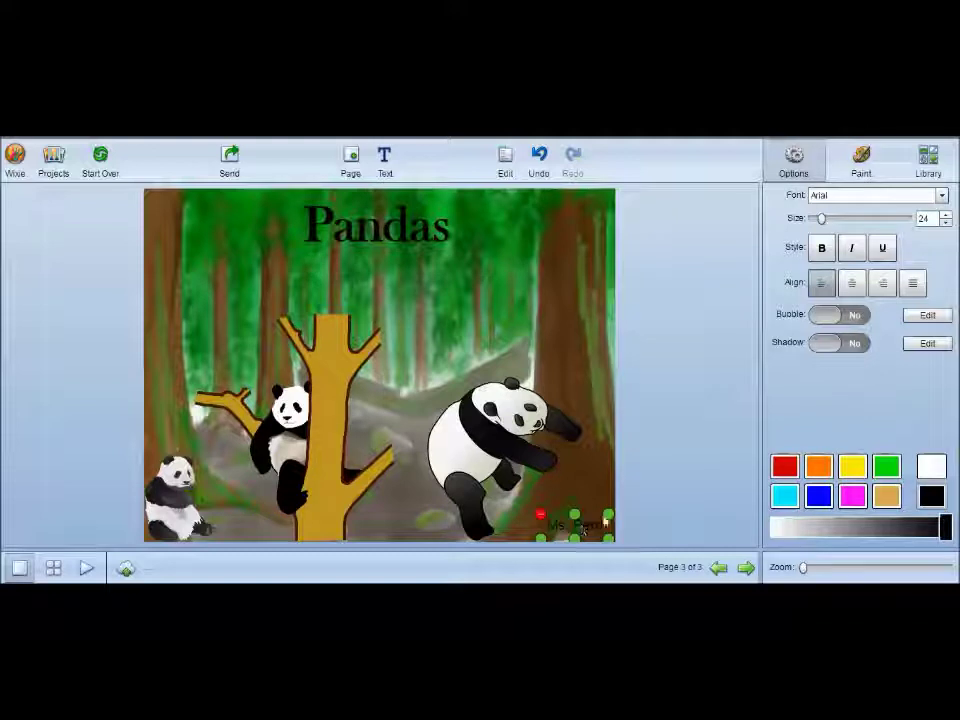
left_click(664, 514)
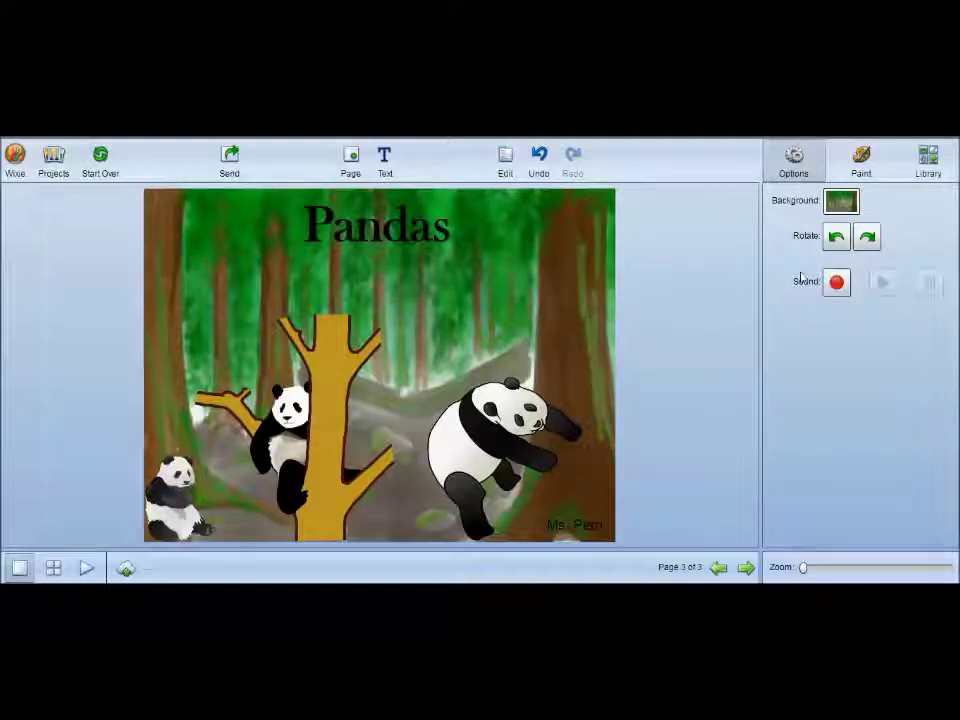